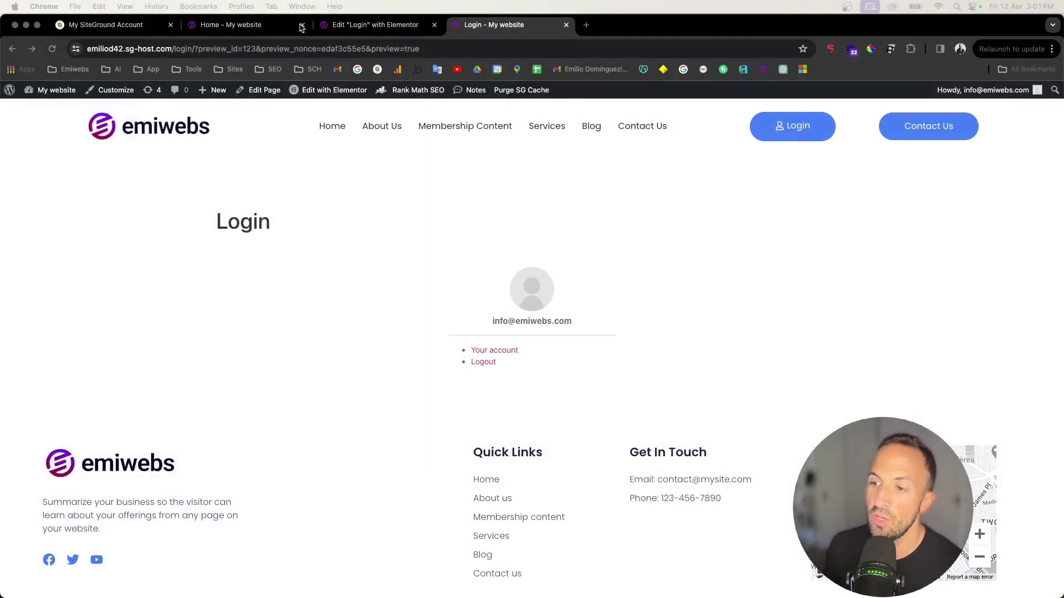
- View the finished login design, then open the list of all pages from the site's WordPress dashboard
click(355, 24)
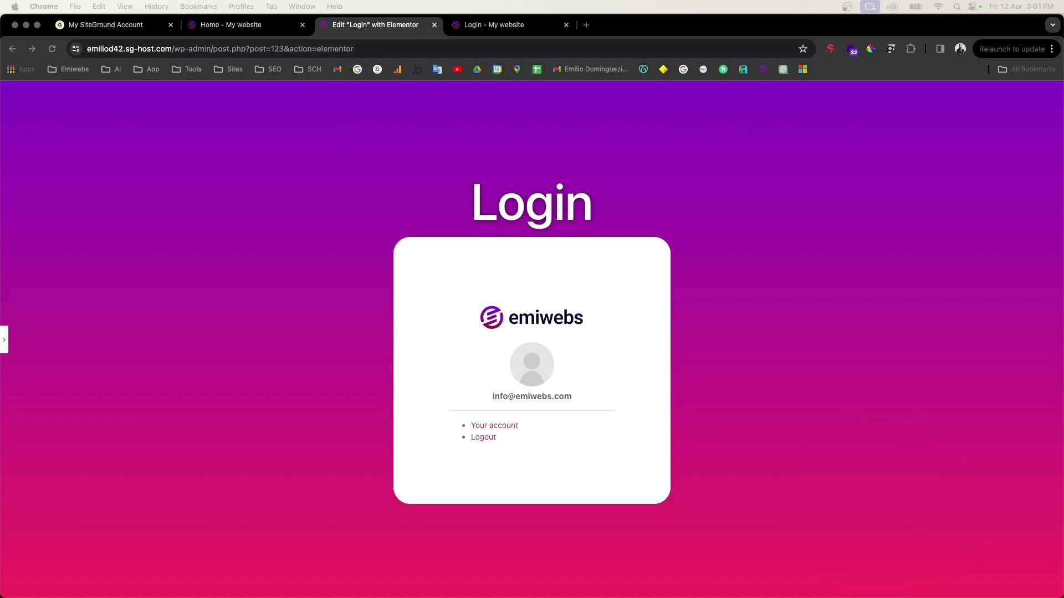
click(266, 28)
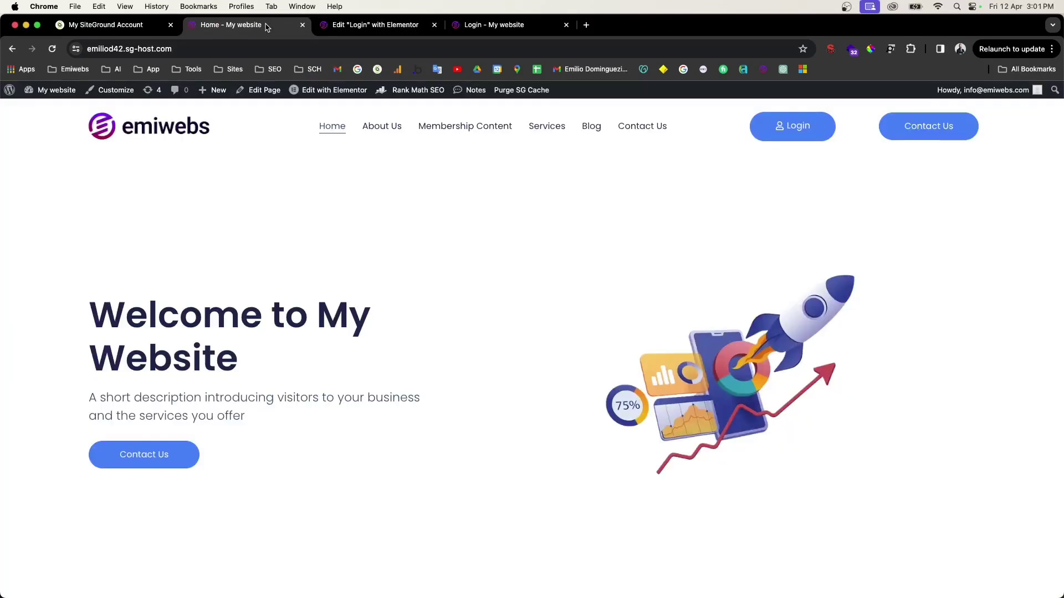
click(48, 93)
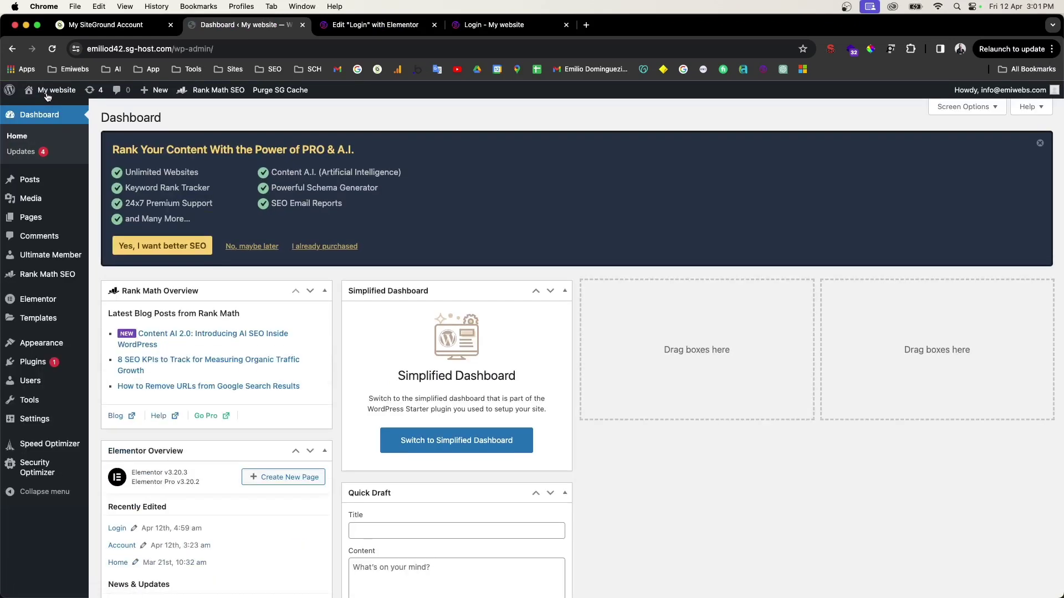
mouse_move(44, 218)
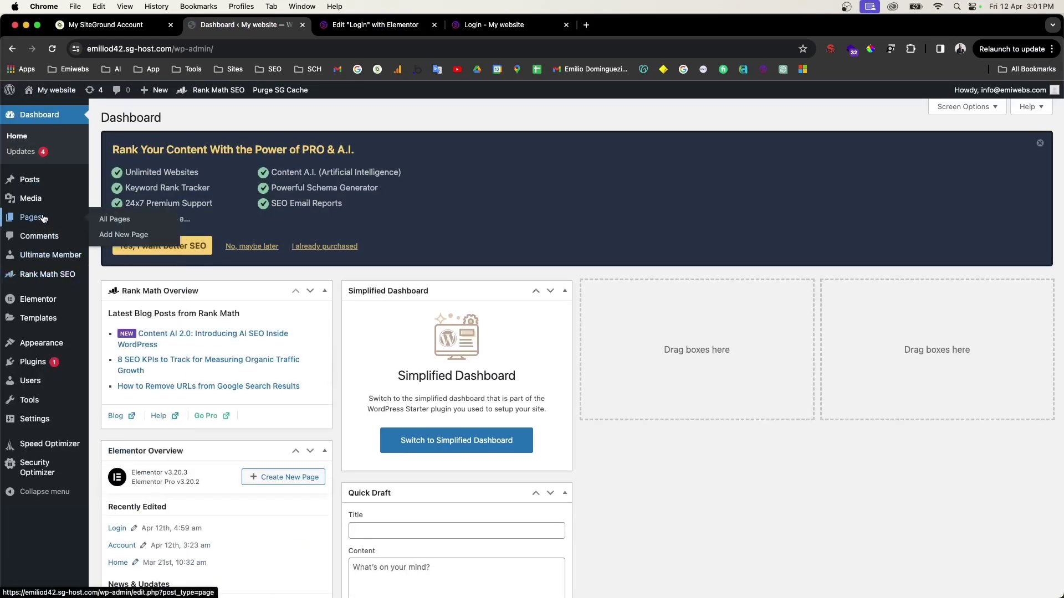
click(111, 221)
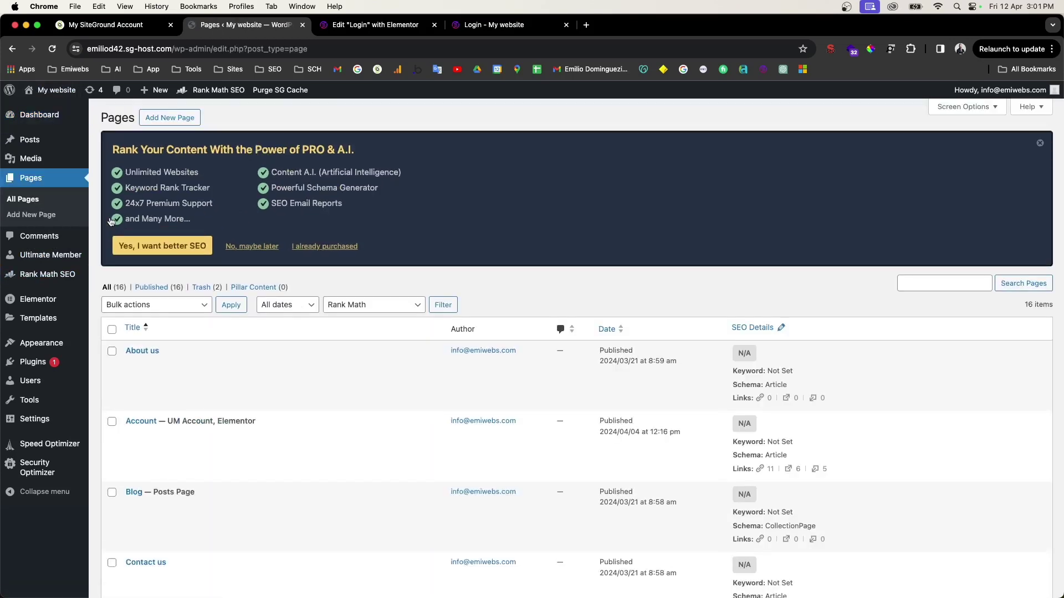
- Search the pages for "login" and open the Login page for editing with Elementor
click(964, 282)
text(lo)
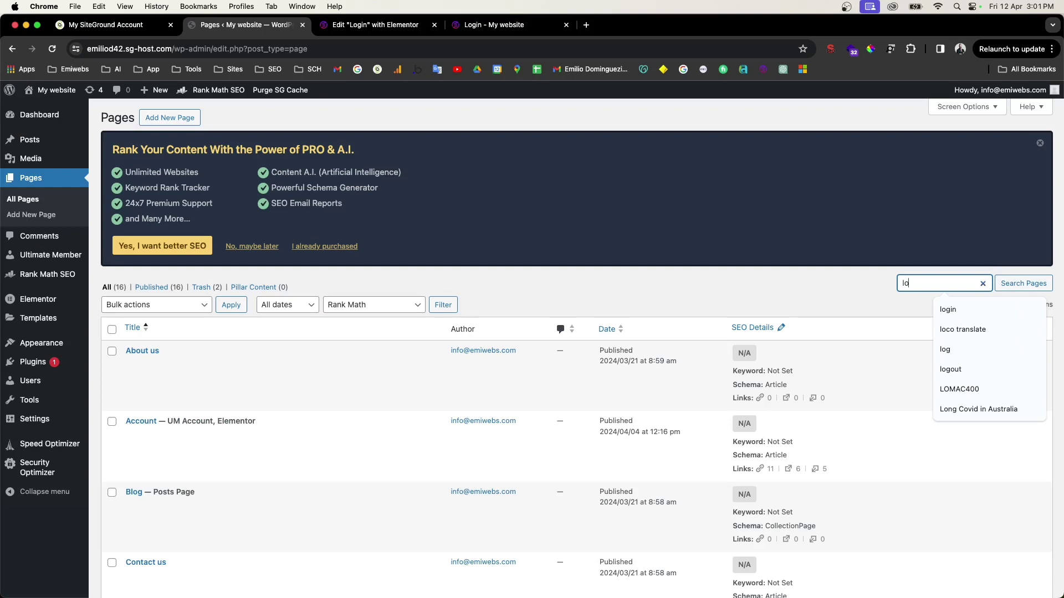
text(gin)
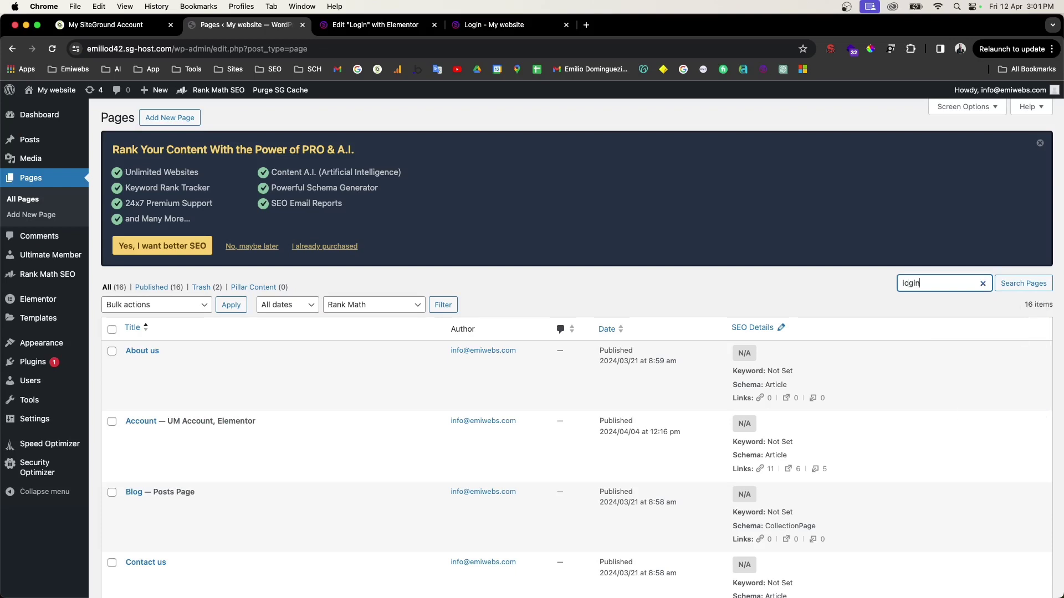
key(Return)
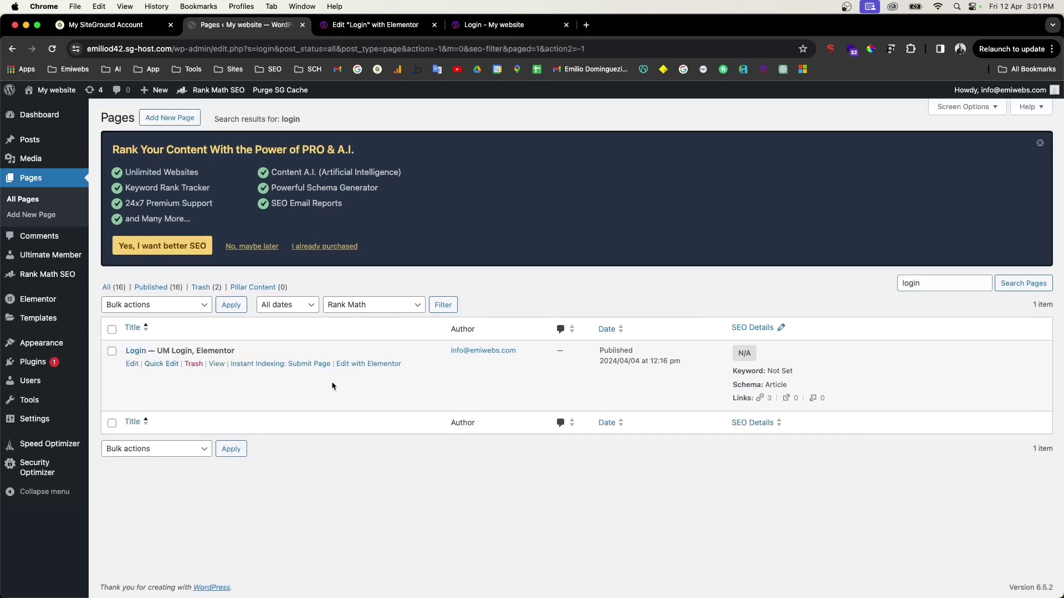
scroll(340, 378, up, 5)
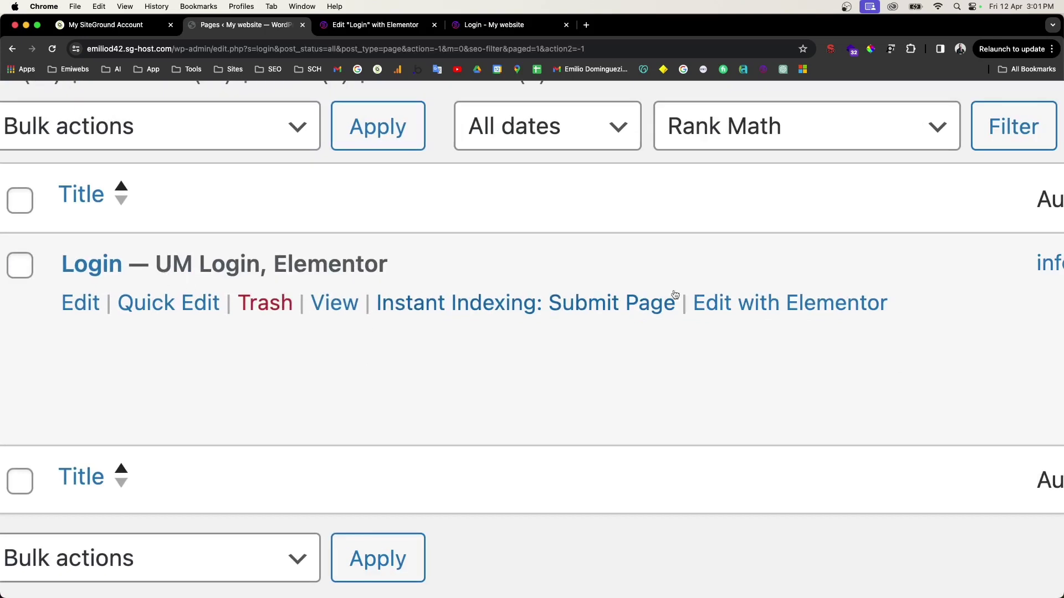
scroll(732, 305, right, 2)
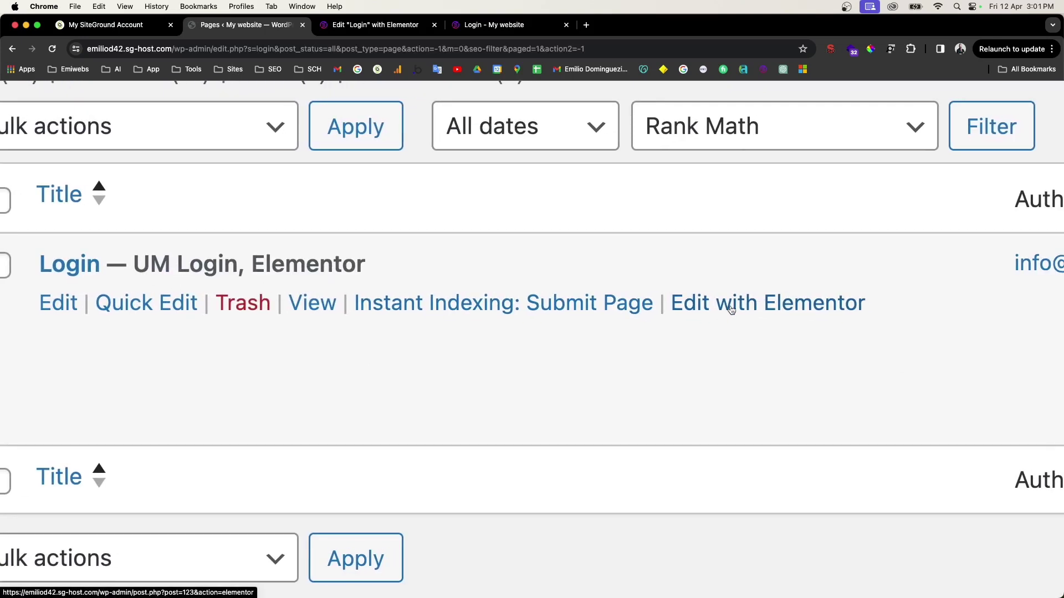
click(731, 306)
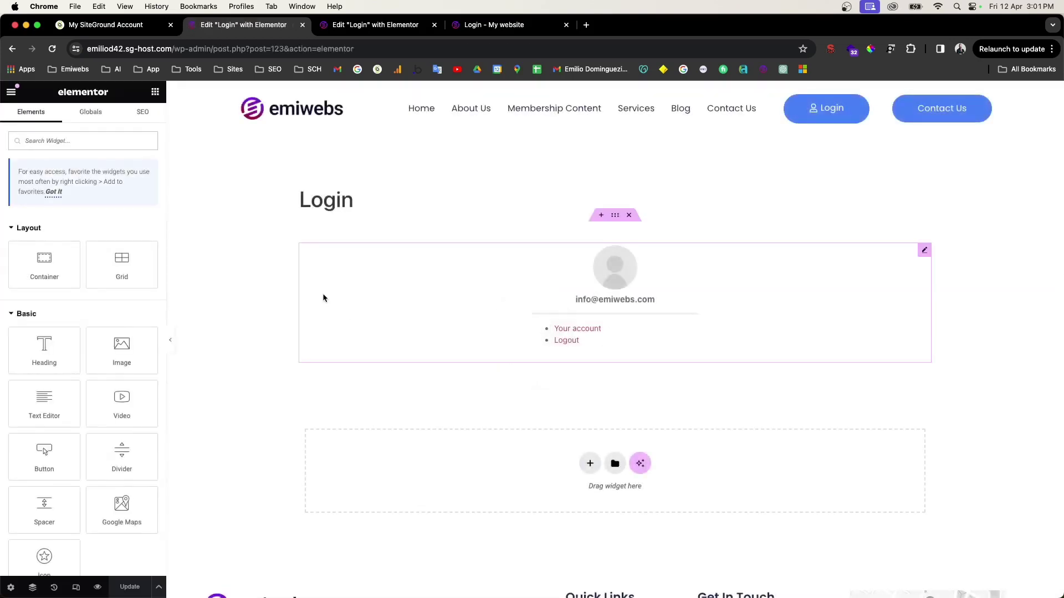
- Examine the Login page's preview and the page title shown above the form in the editor
click(501, 27)
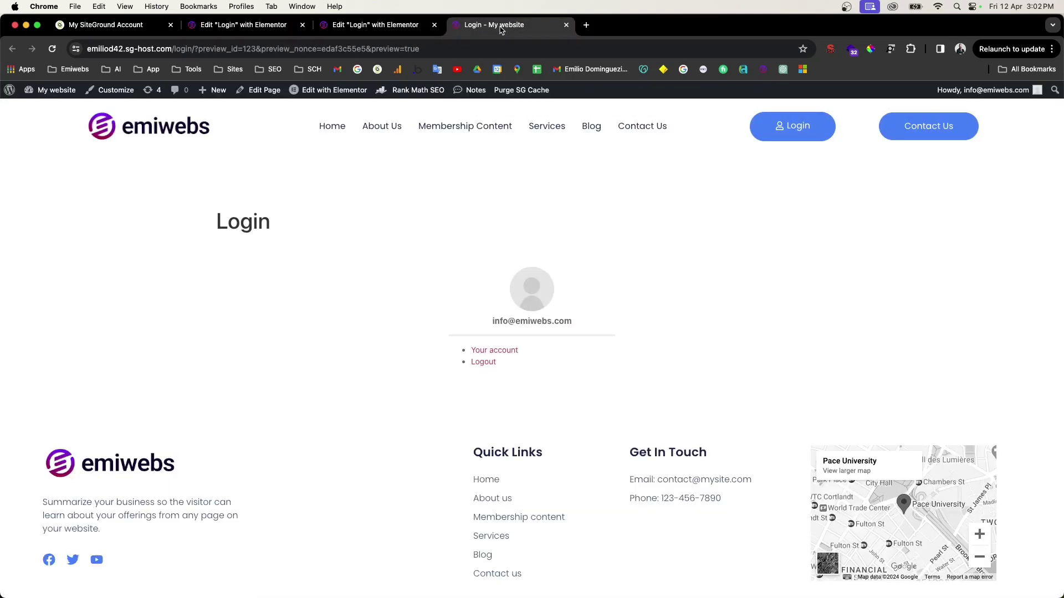
click(257, 27)
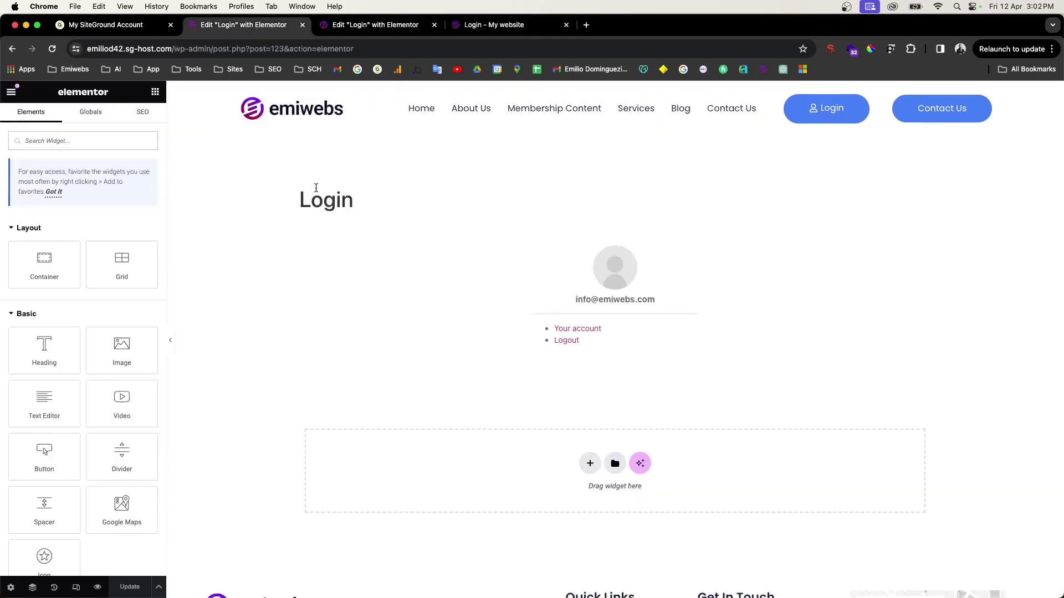
drag(301, 198, 351, 200)
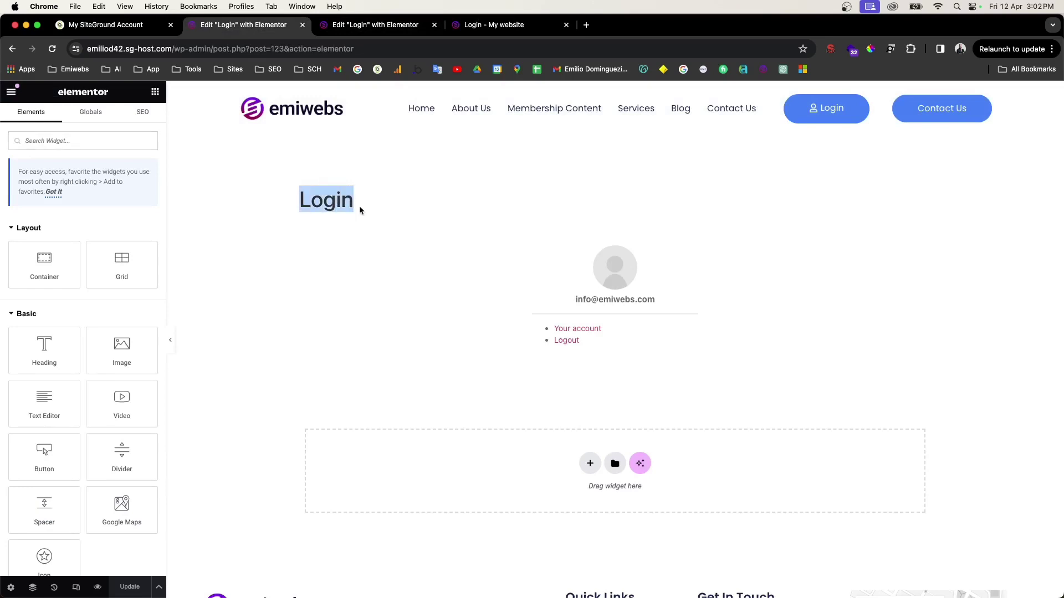
click(359, 209)
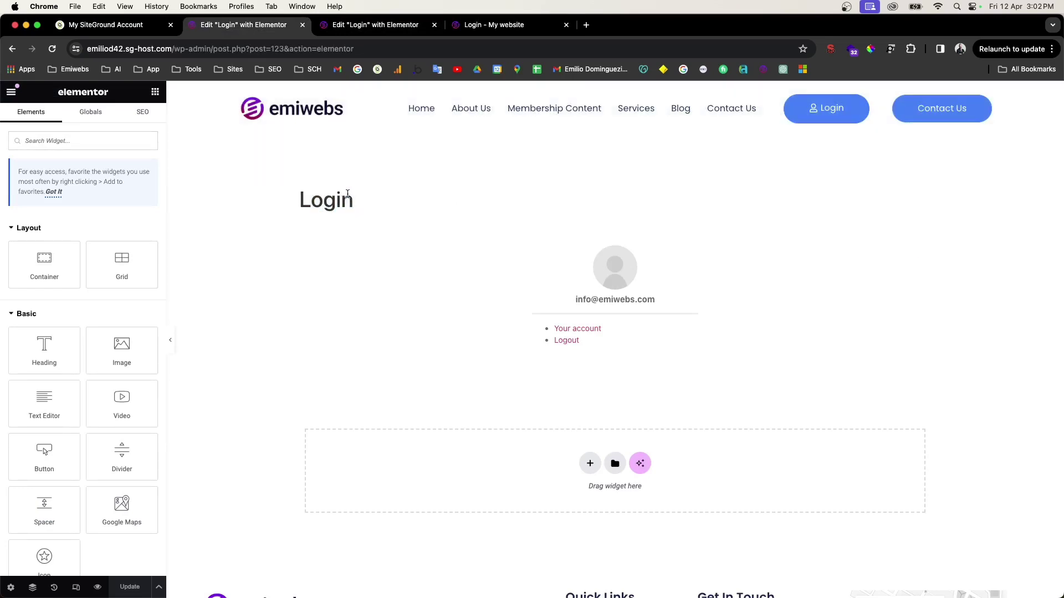
- Set the page layout to Elementor Full Width, update the page and reload the editor
click(10, 589)
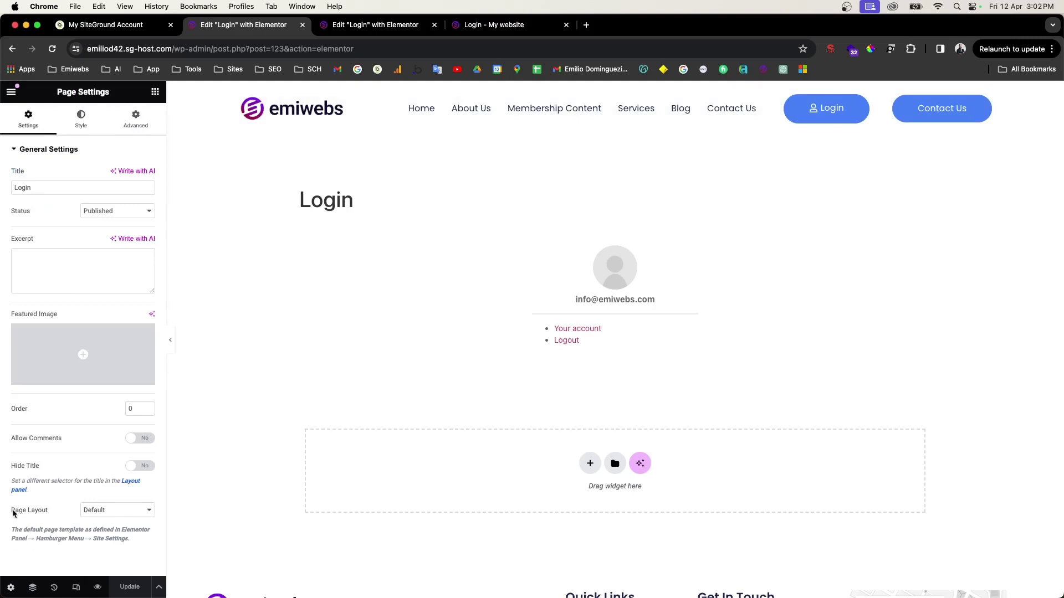
click(119, 512)
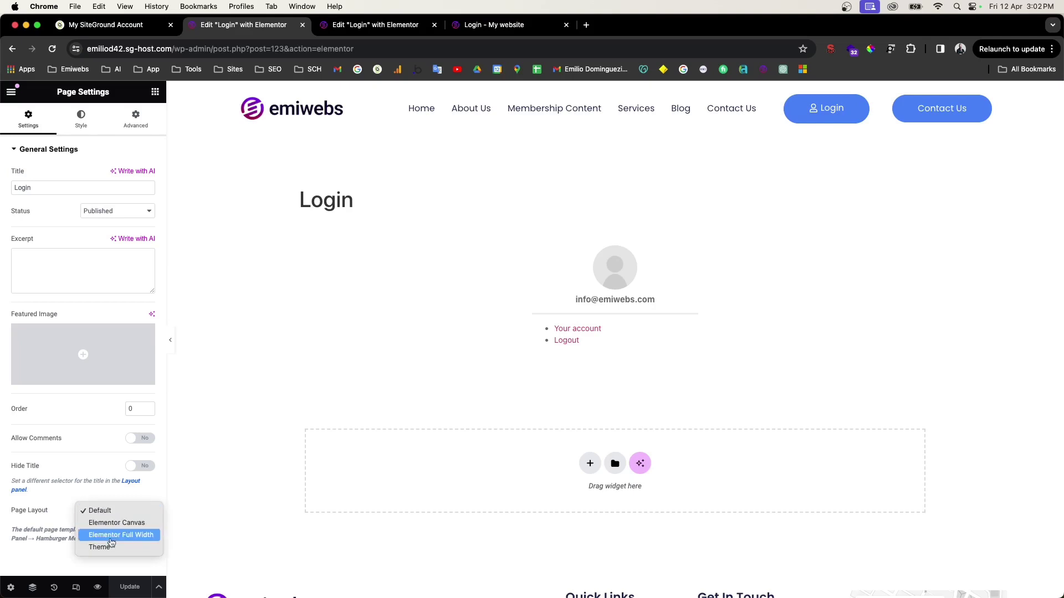
click(109, 538)
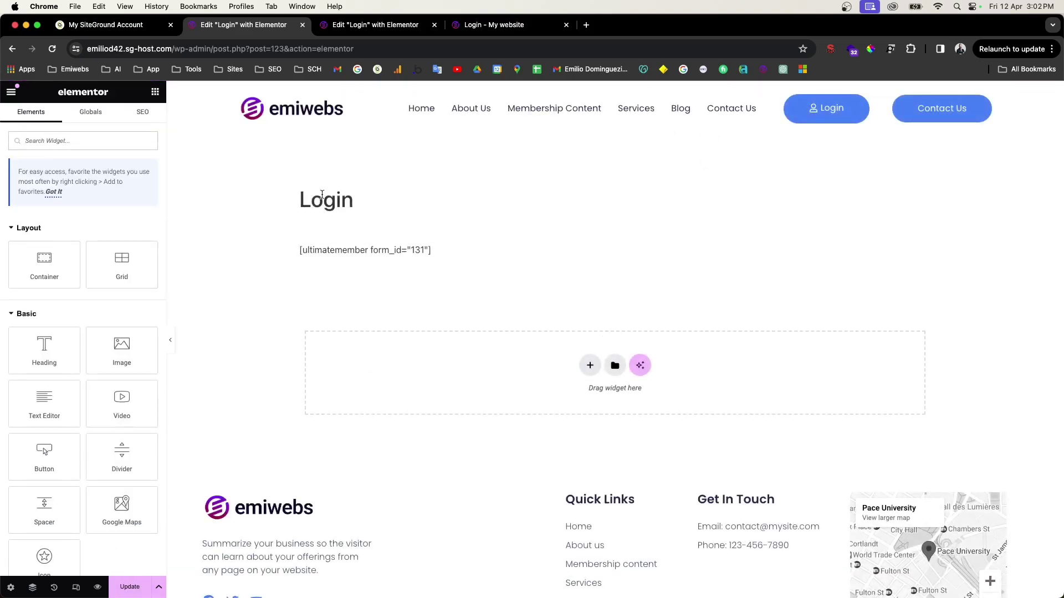
click(134, 592)
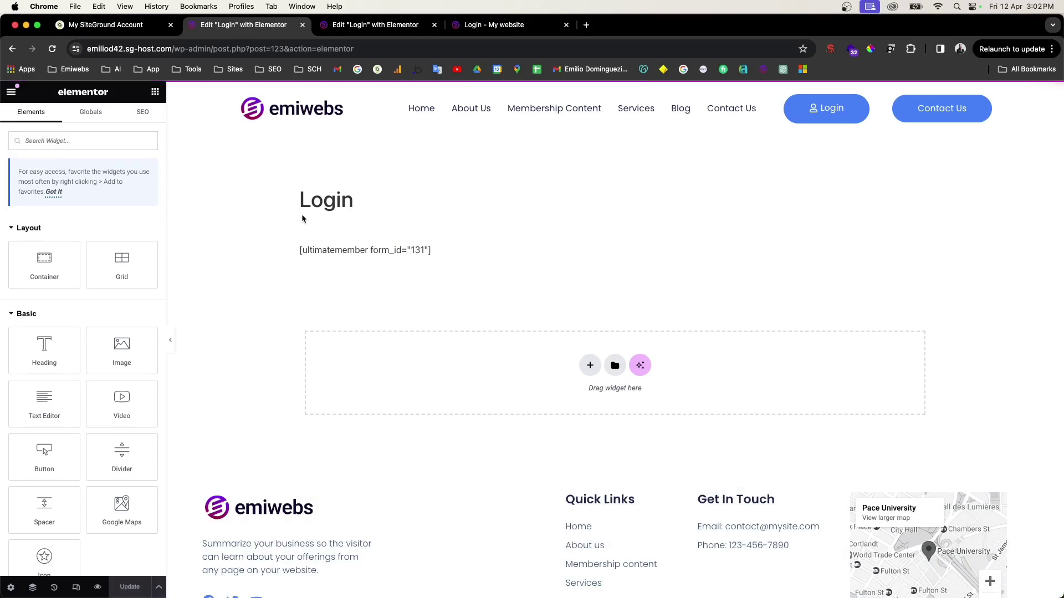
click(56, 49)
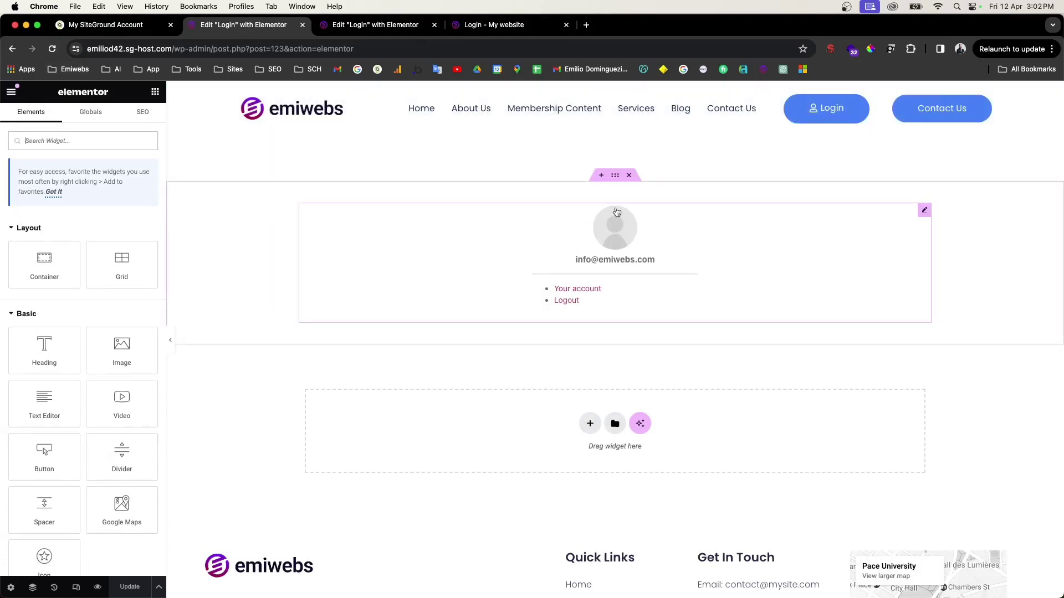
- Select the container that holds the login form for editing and consult the finished gradient login design
click(619, 179)
click(395, 30)
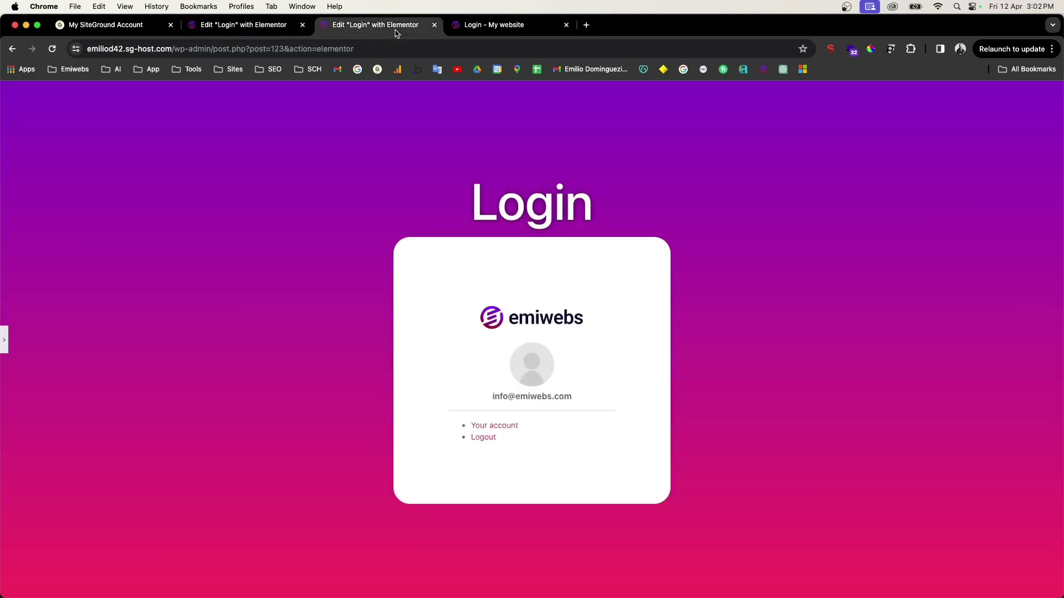
click(251, 27)
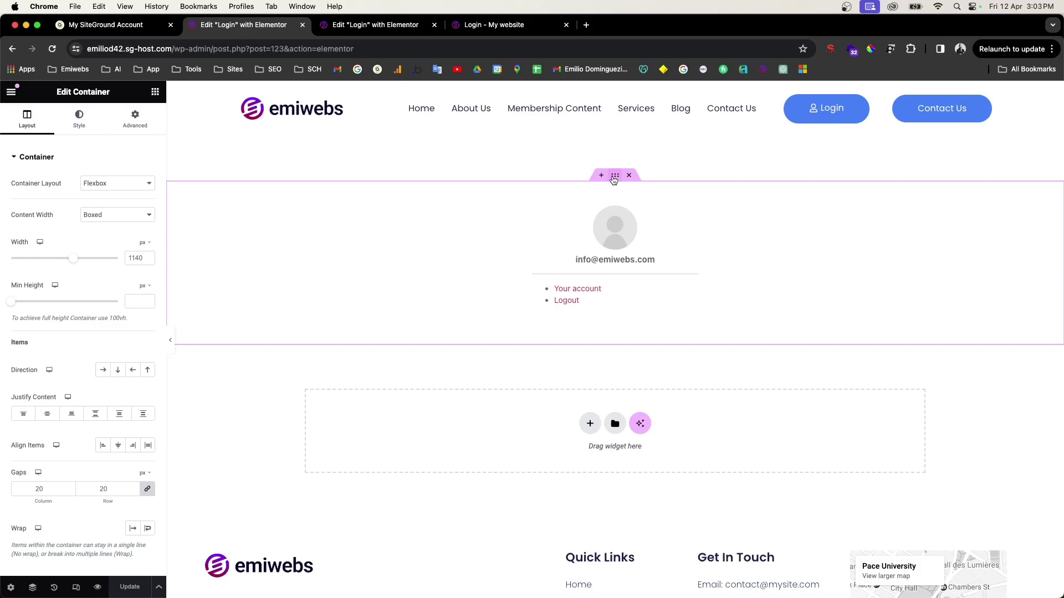
scroll(614, 180, up, 5)
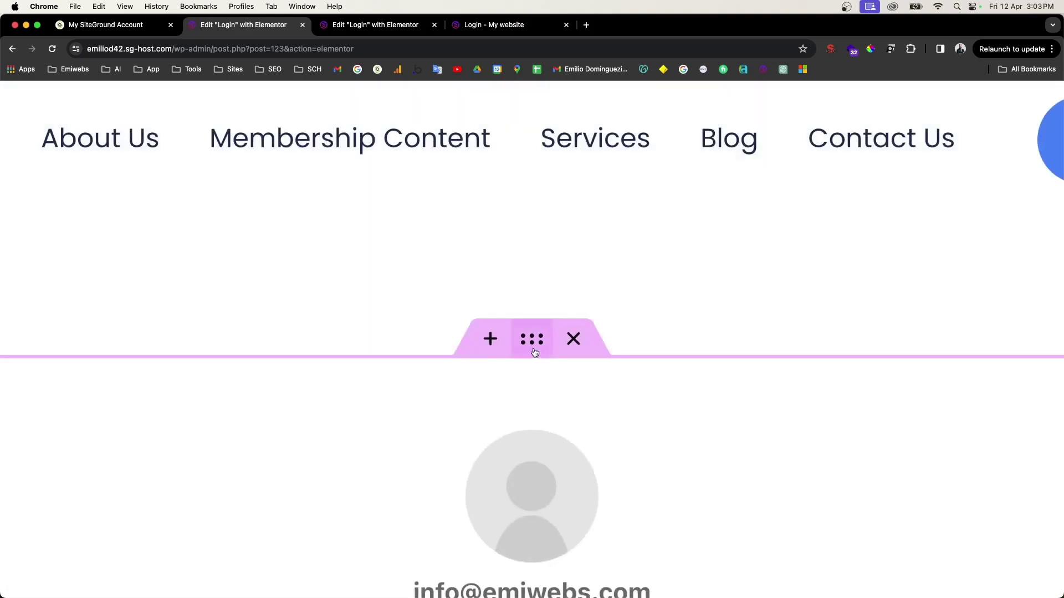
scroll(534, 352, down, 5)
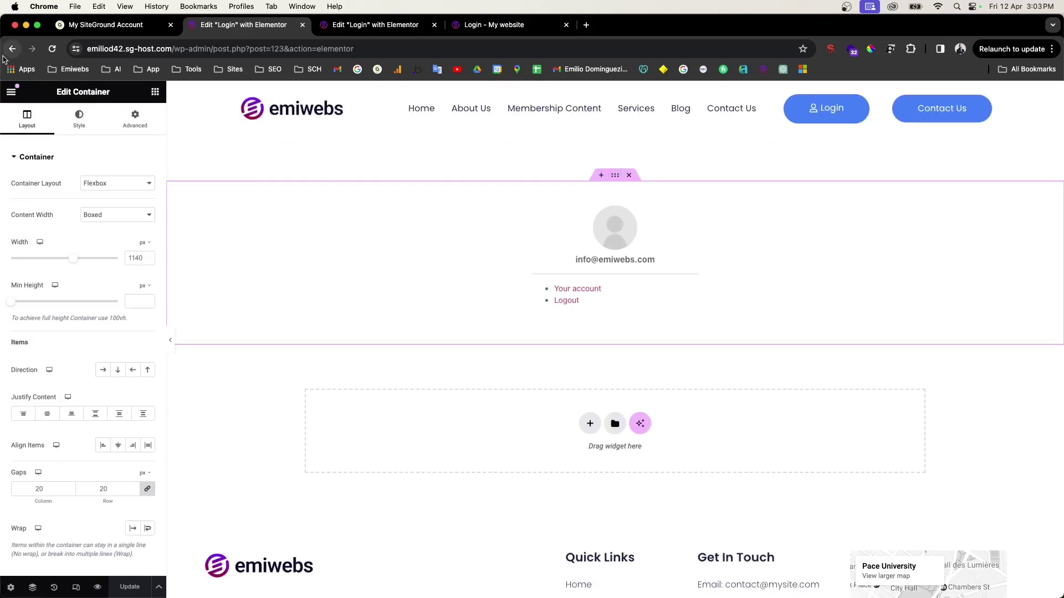
- Set the login form container's minimum height to 100 vh
click(86, 127)
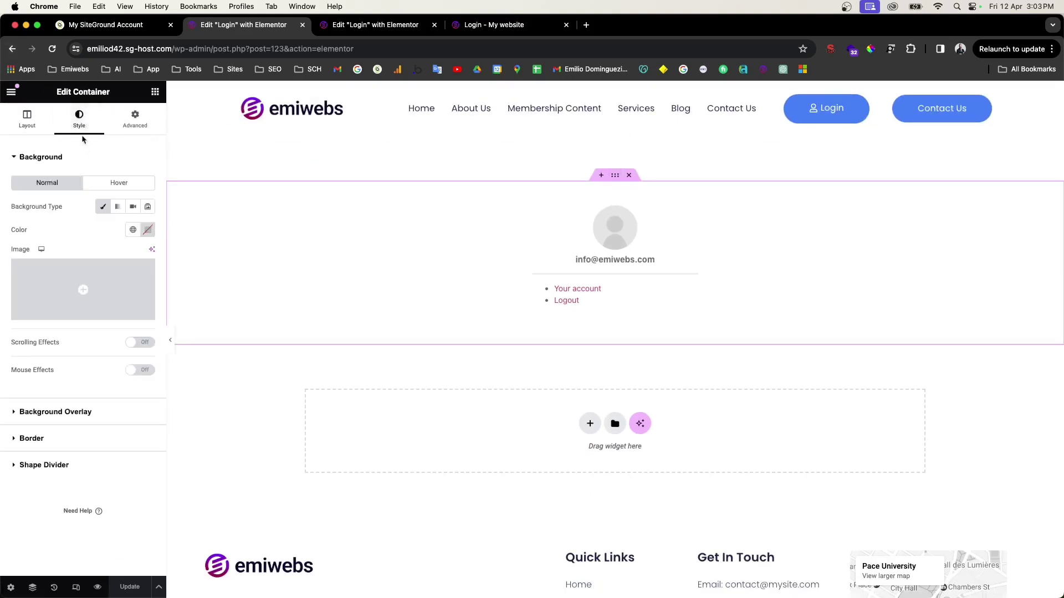
click(28, 124)
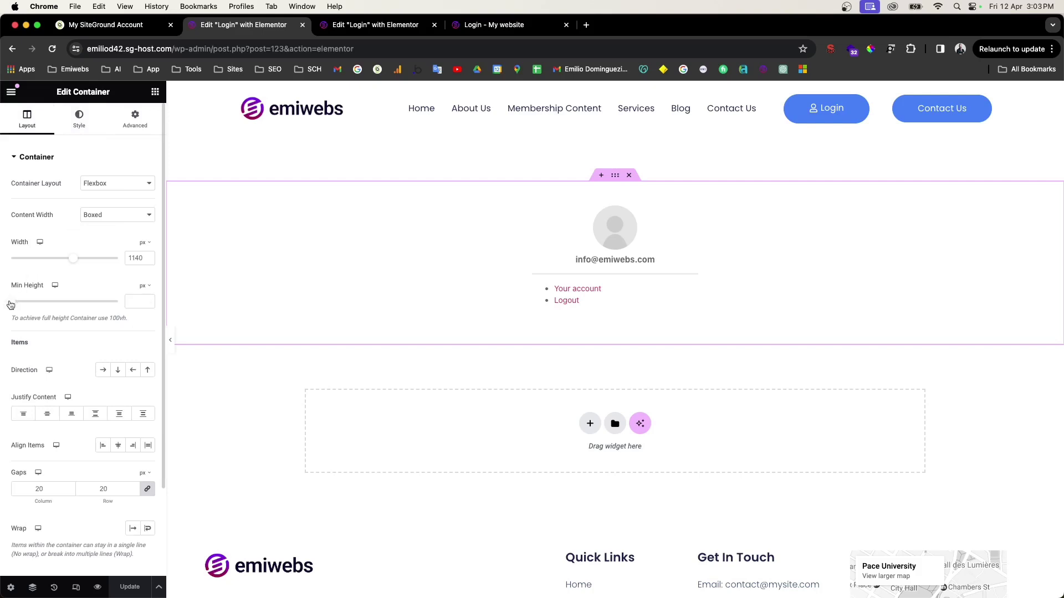
drag(10, 305, 52, 302)
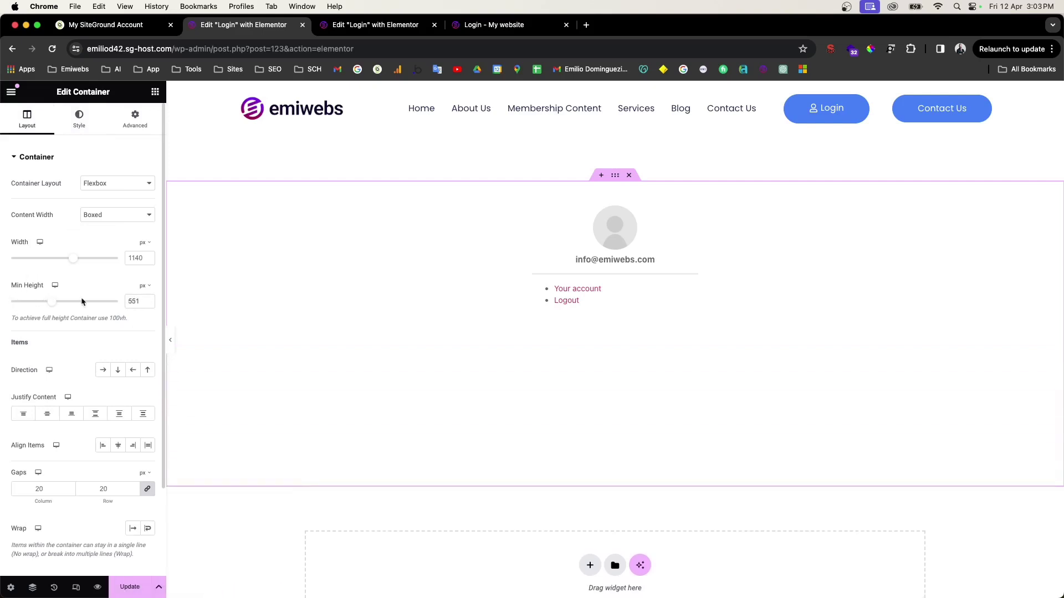
click(145, 286)
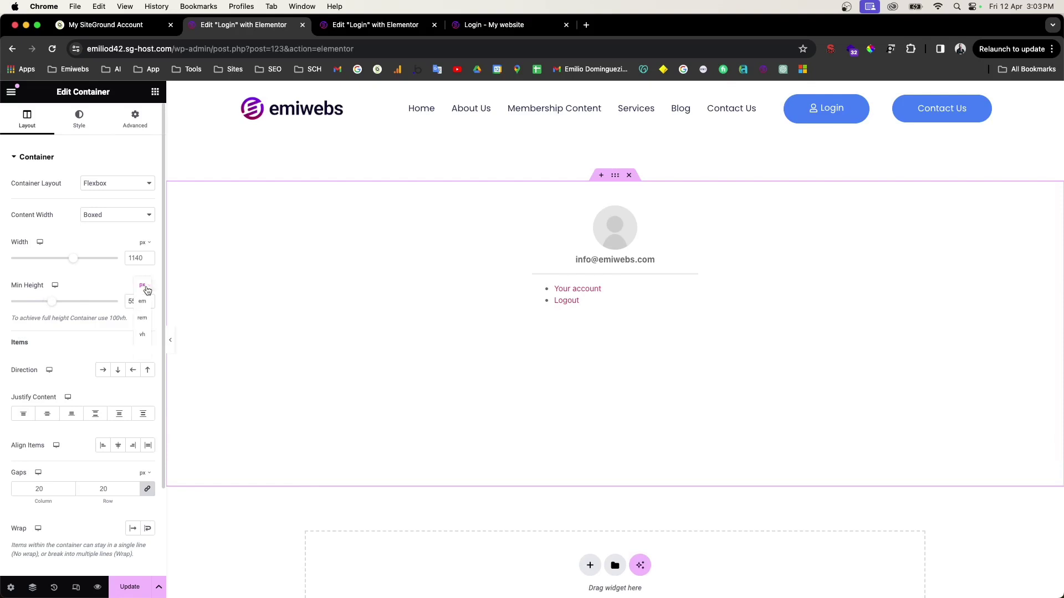
click(143, 336)
drag(20, 316, 112, 302)
text(100)
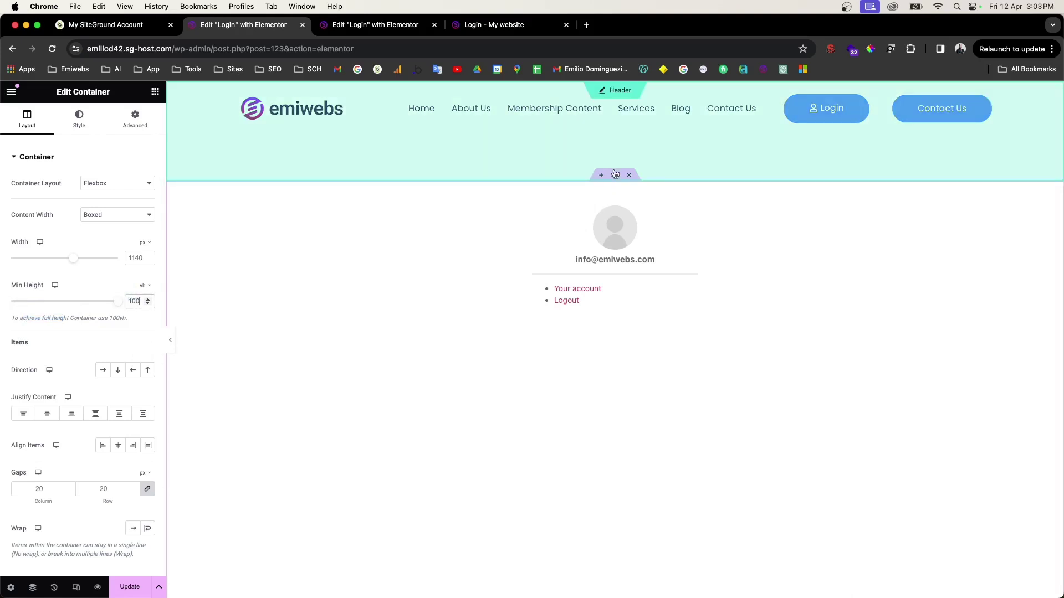
scroll(547, 292, down, 3)
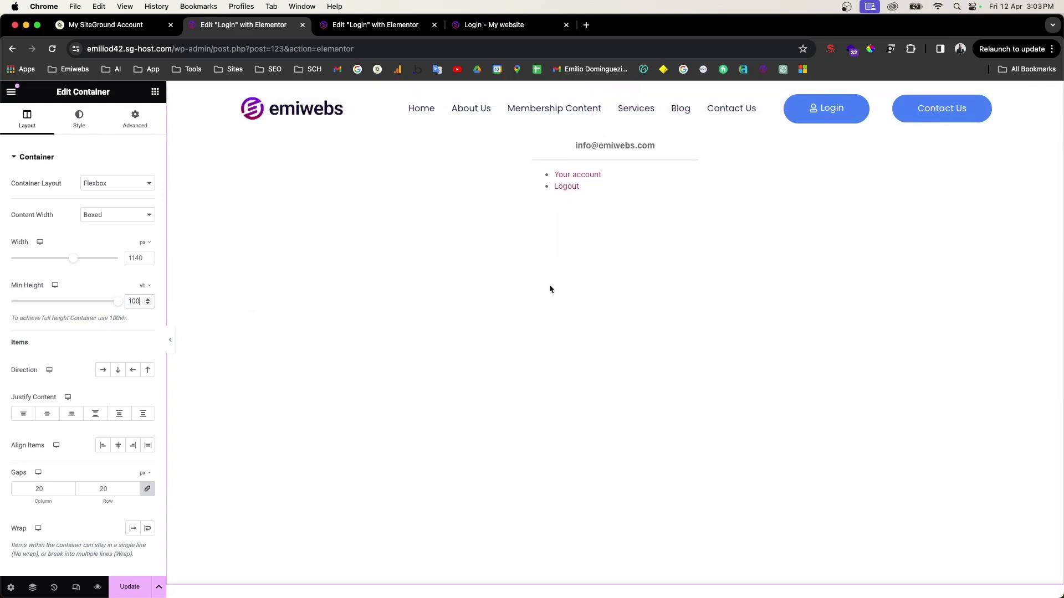
scroll(604, 263, up, 3)
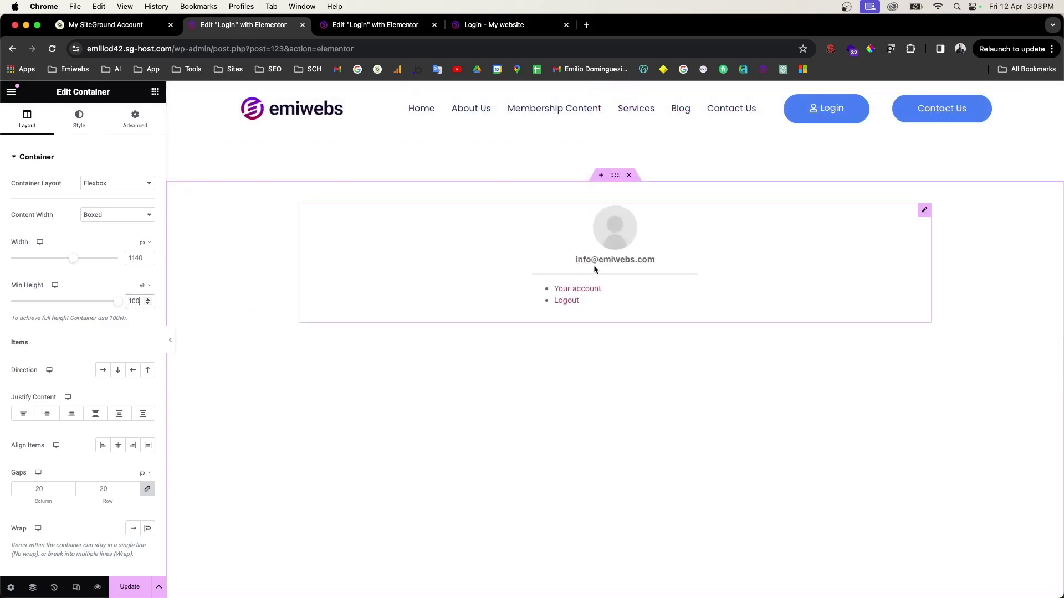
- Center the login form vertically within its container using Justify Content and check its placement
click(47, 414)
scroll(575, 449, down, 1)
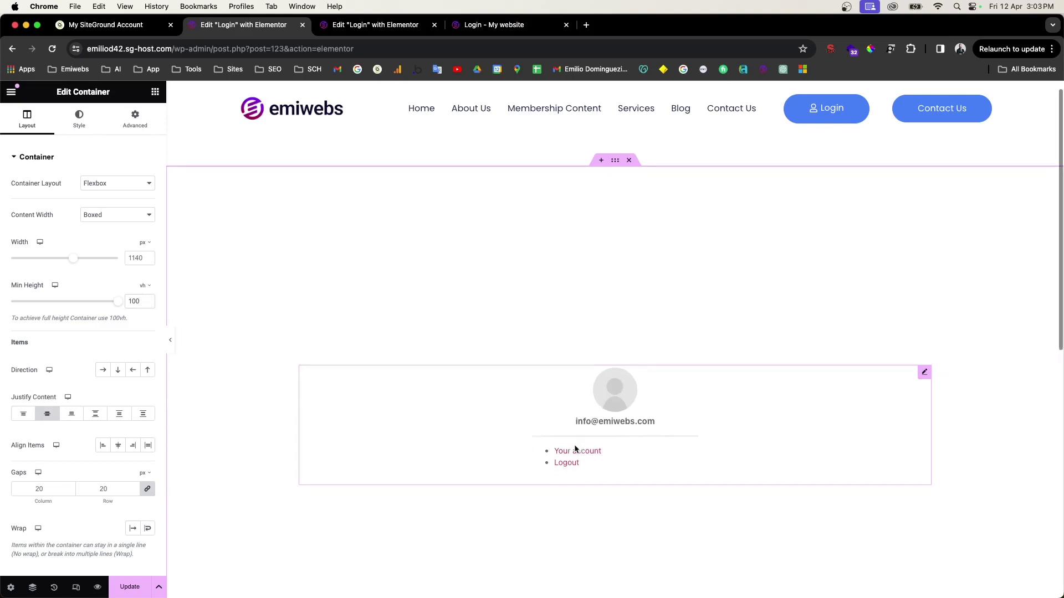
scroll(575, 449, down, 5)
scroll(575, 447, up, 4)
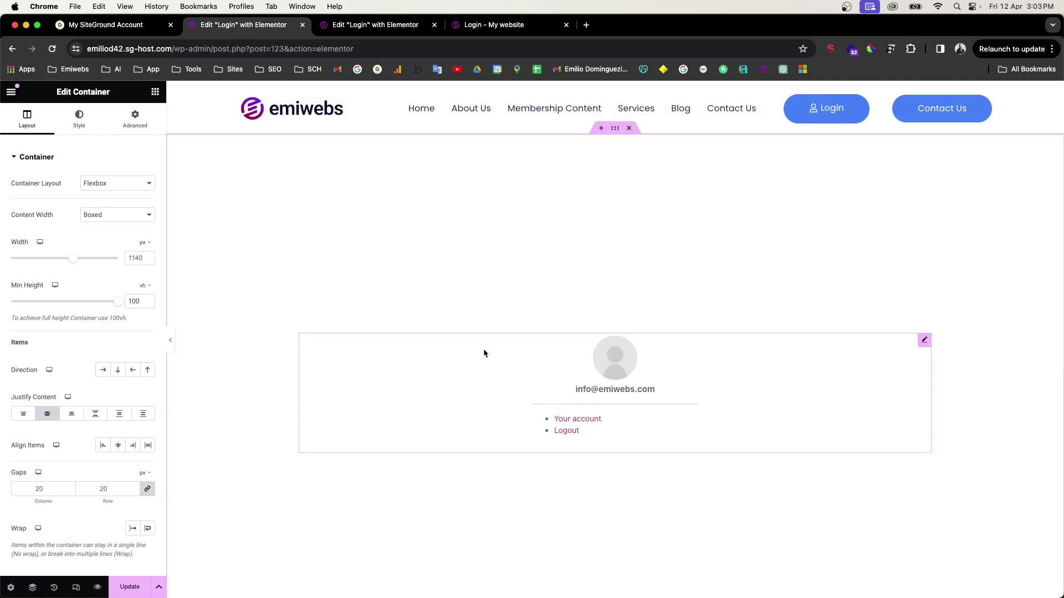
- Update the Login page and switch to its preview
click(123, 592)
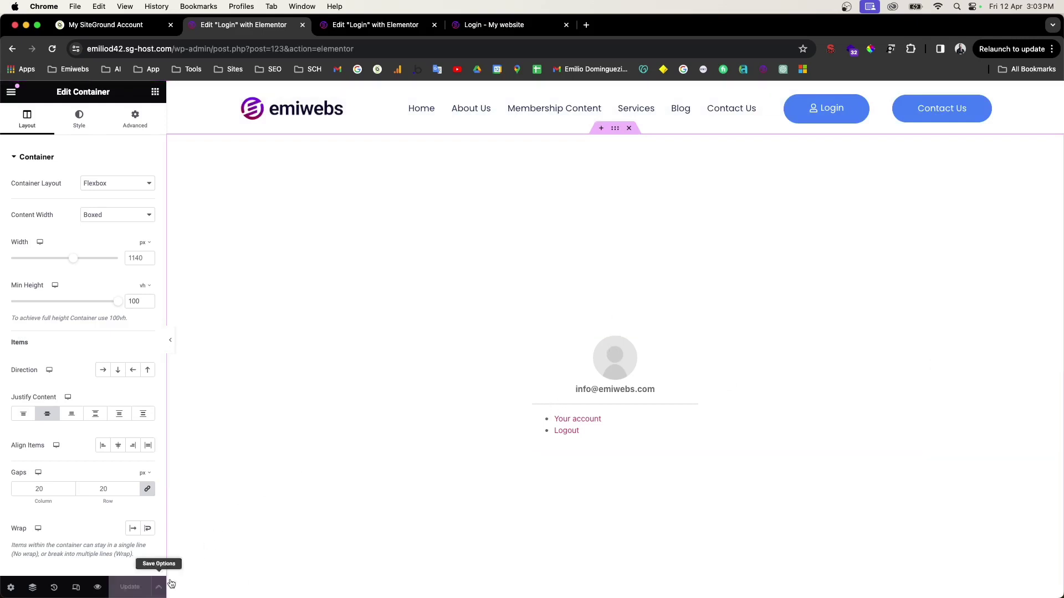
click(474, 26)
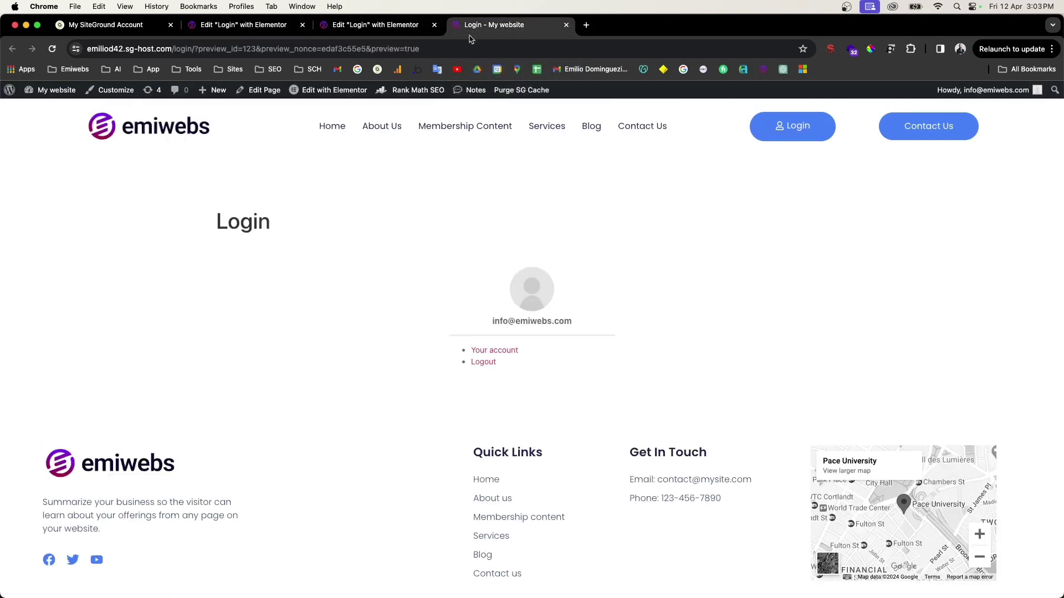
- Reload the Login page preview and examine the page from header to footer
click(53, 50)
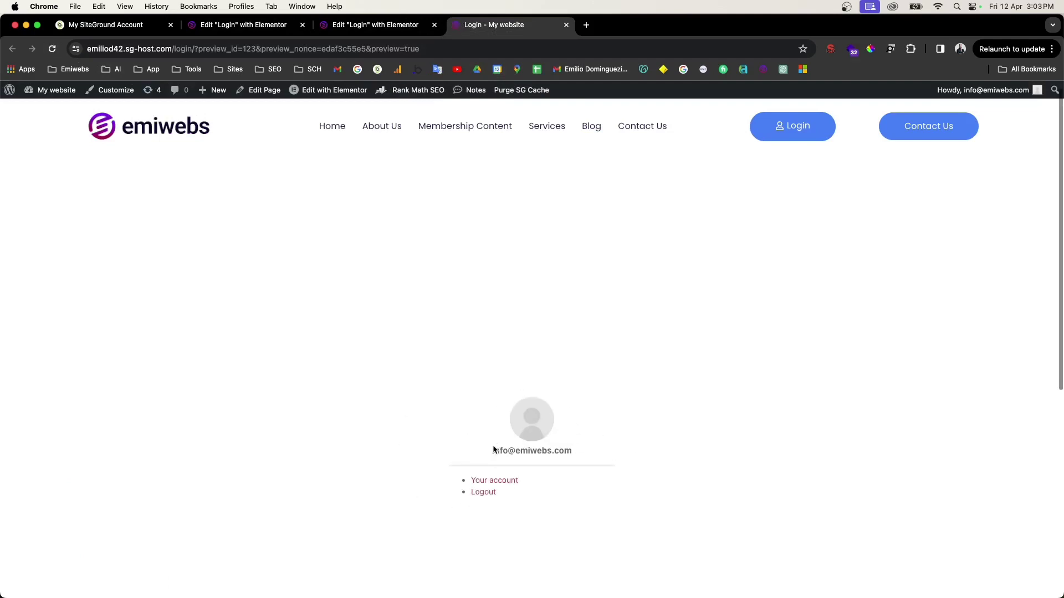
scroll(496, 446, down, 6)
scroll(493, 438, up, 6)
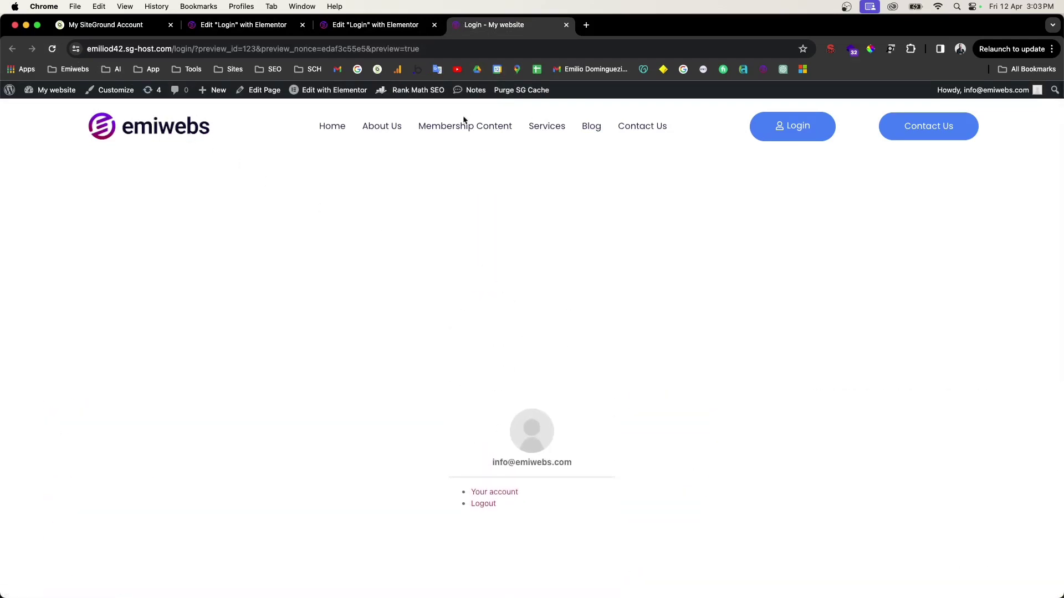
scroll(525, 441, down, 6)
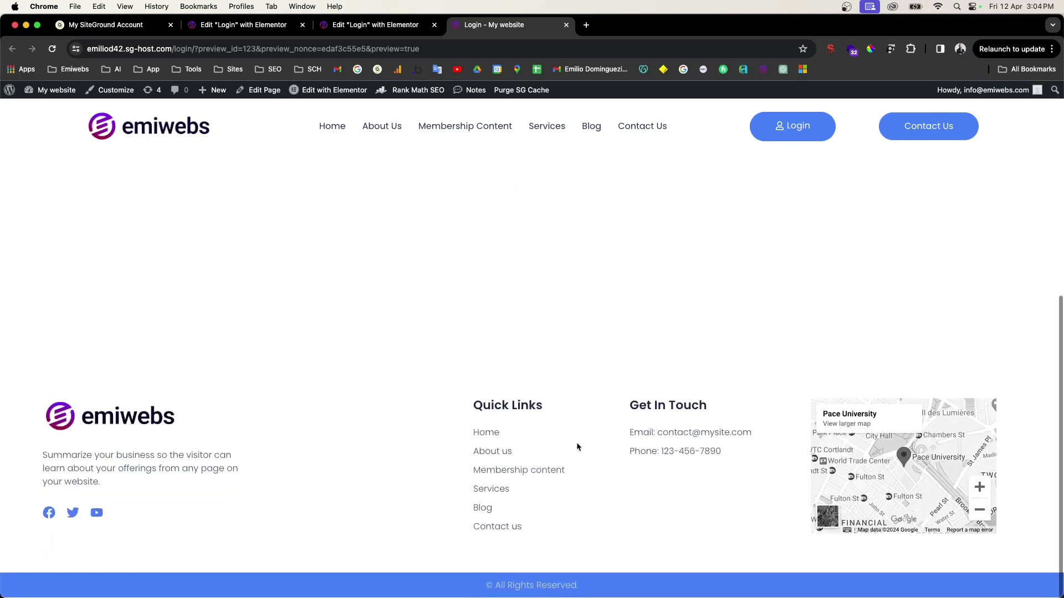
scroll(357, 385, up, 6)
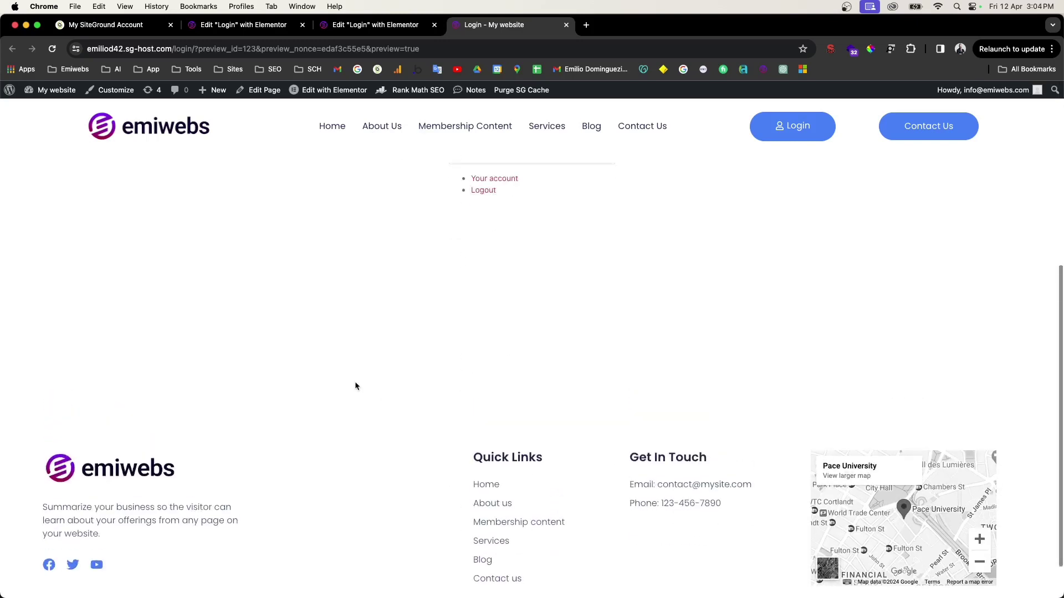
- Return to the Login page editor and set the page layout to Elementor Canvas
click(265, 34)
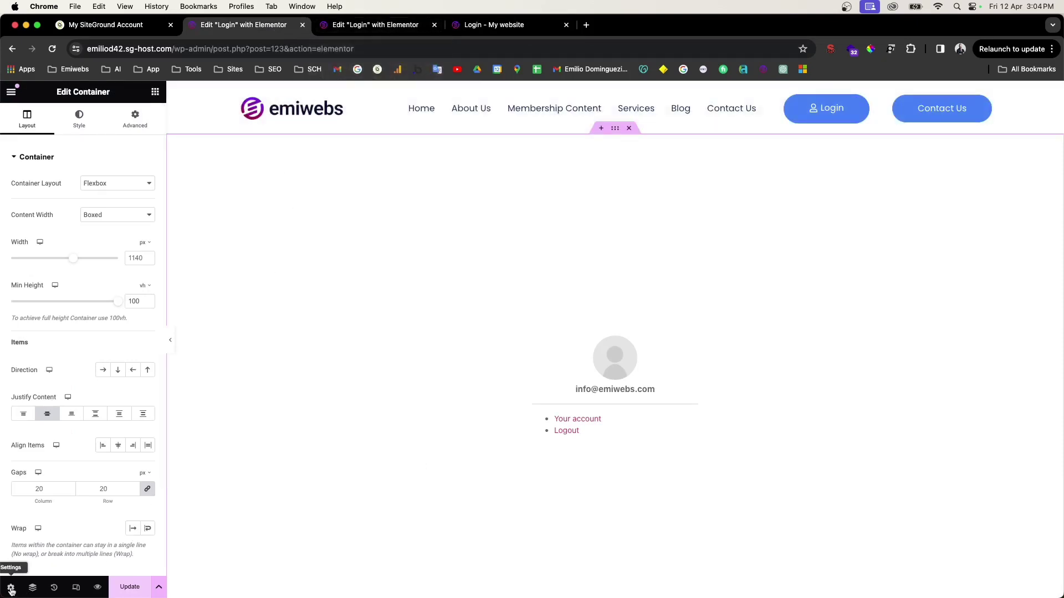
click(11, 589)
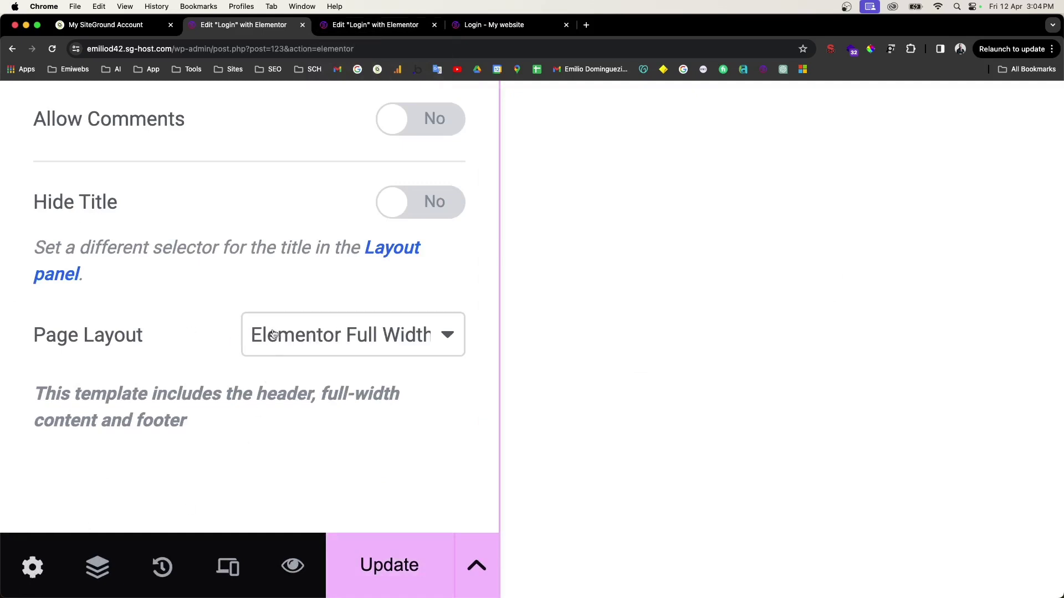
click(399, 339)
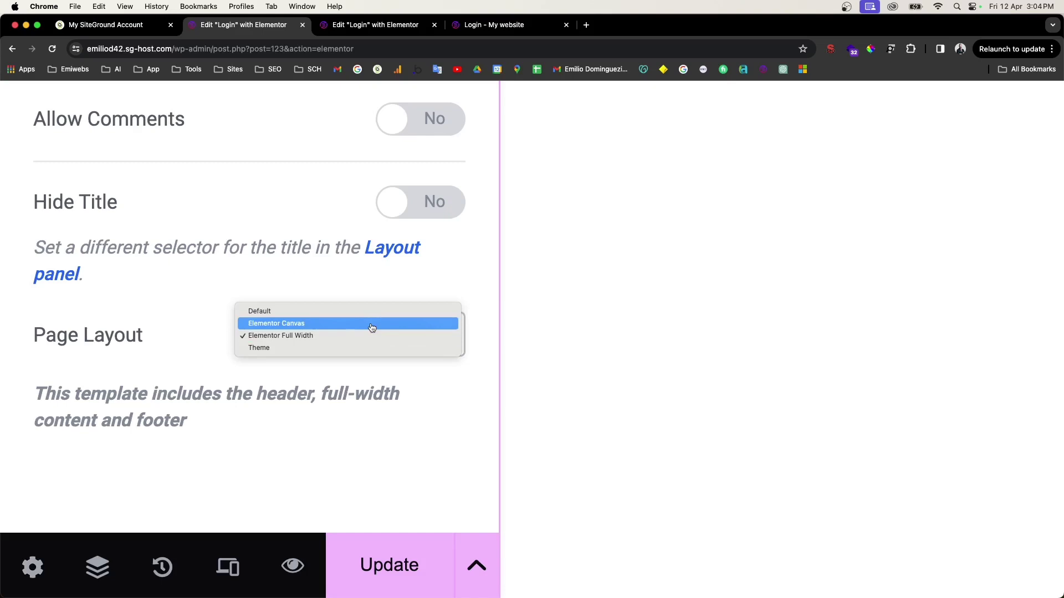
click(372, 328)
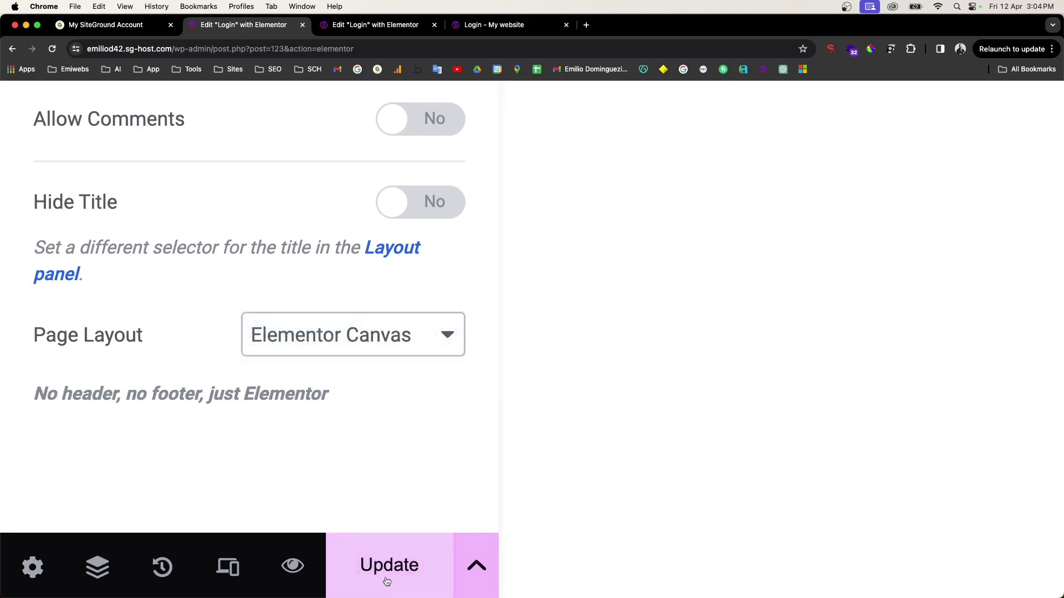
- Delete the empty grid container below the login form and reload the editor
click(769, 315)
key(super+0)
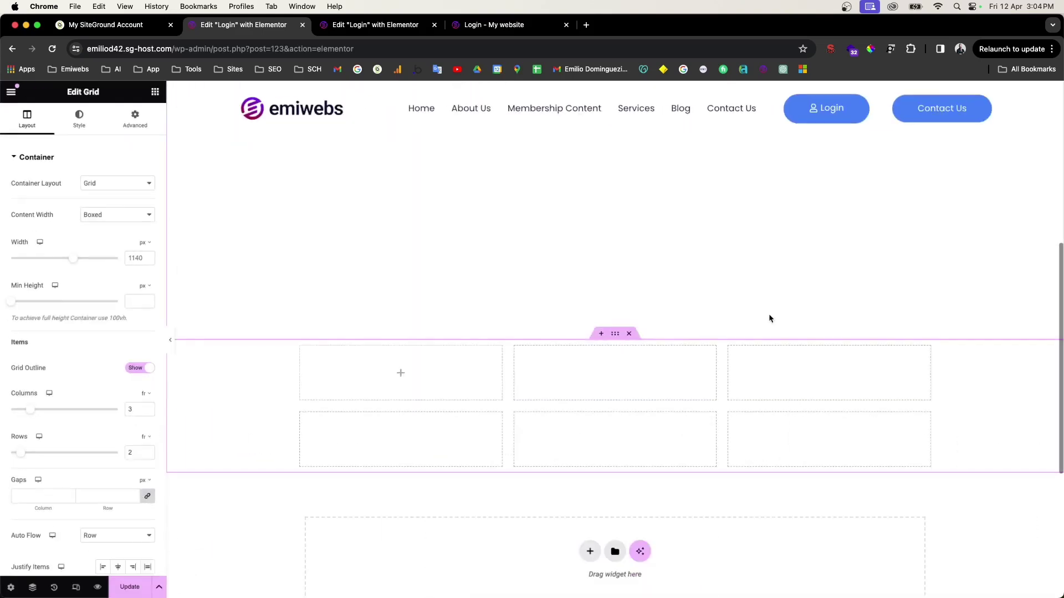
scroll(699, 183, down, 5)
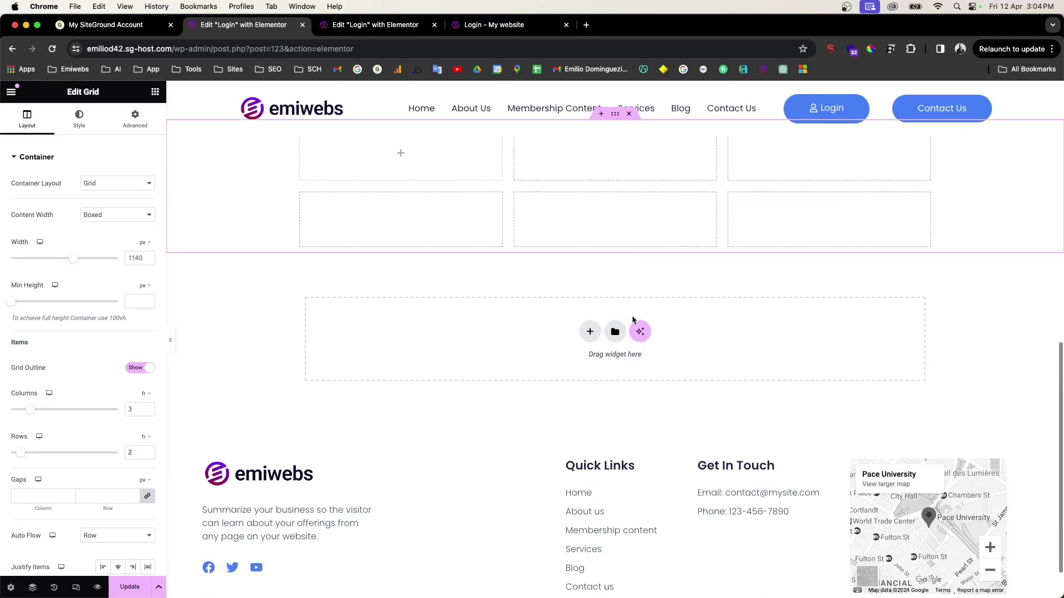
scroll(637, 214, up, 1)
click(629, 170)
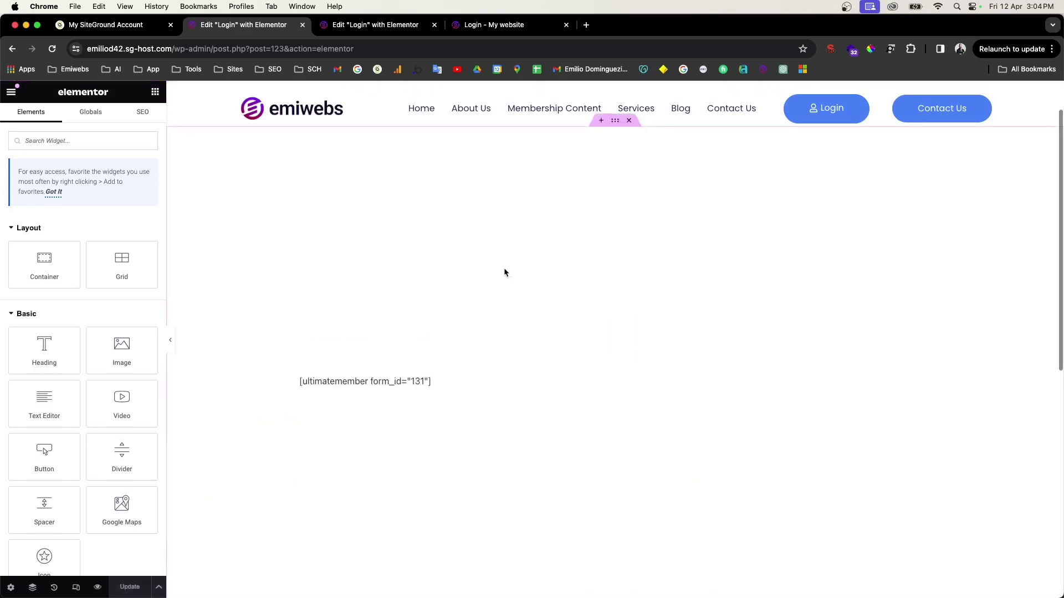
click(54, 49)
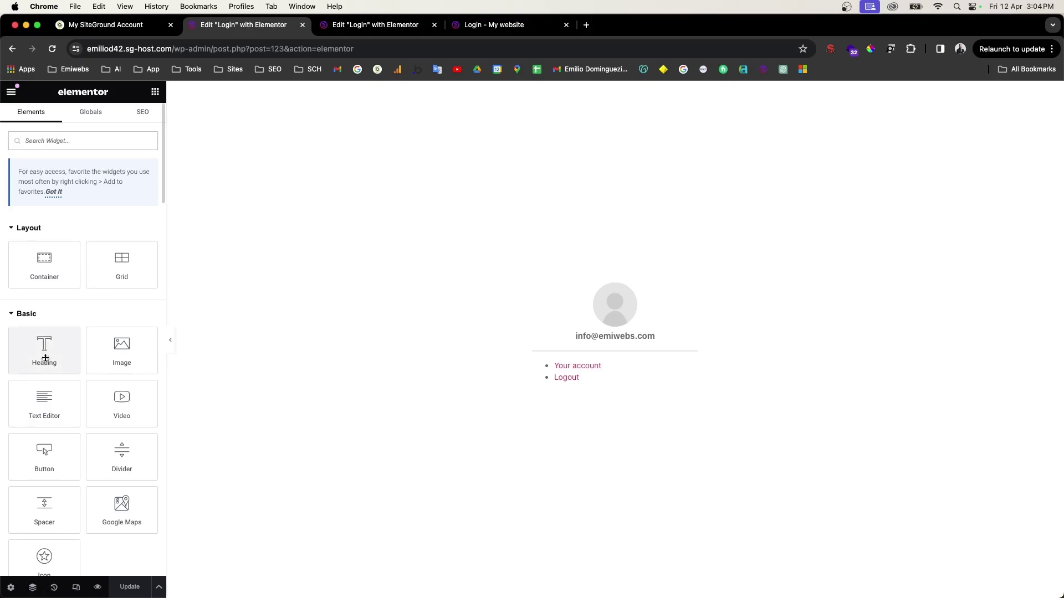
- Add a heading above the login form with the title "Login"
drag(44, 358, 645, 284)
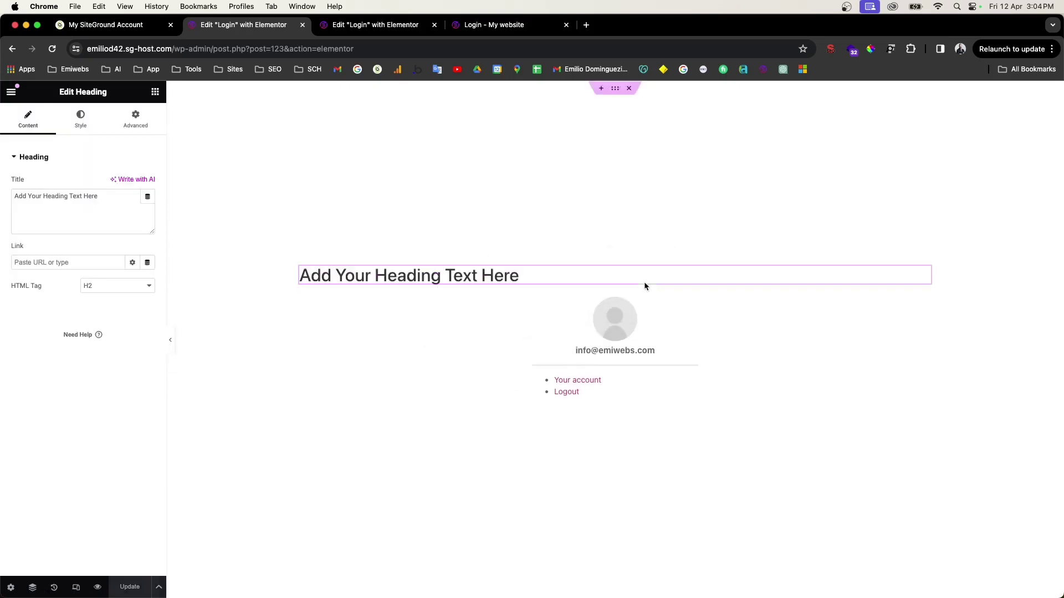
triple_click(89, 203)
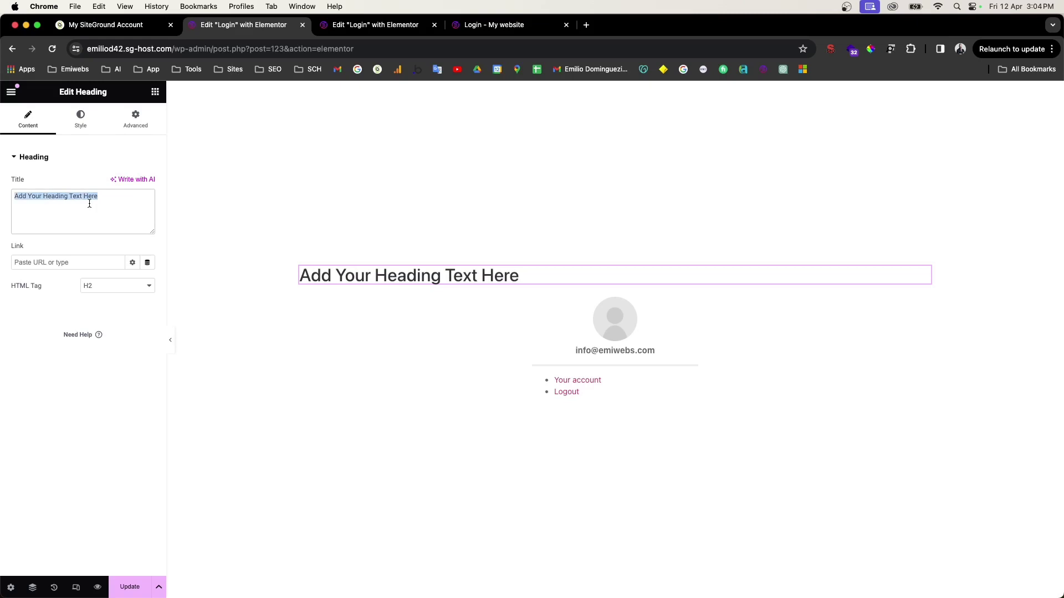
text(Login)
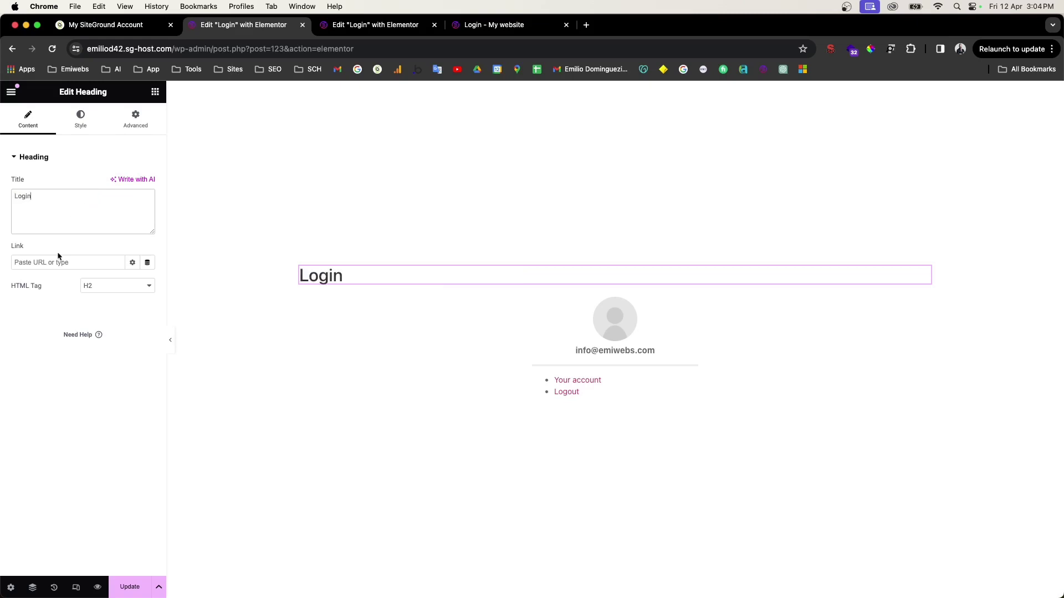
- Center the Login heading and set its font size to 74 px
click(81, 121)
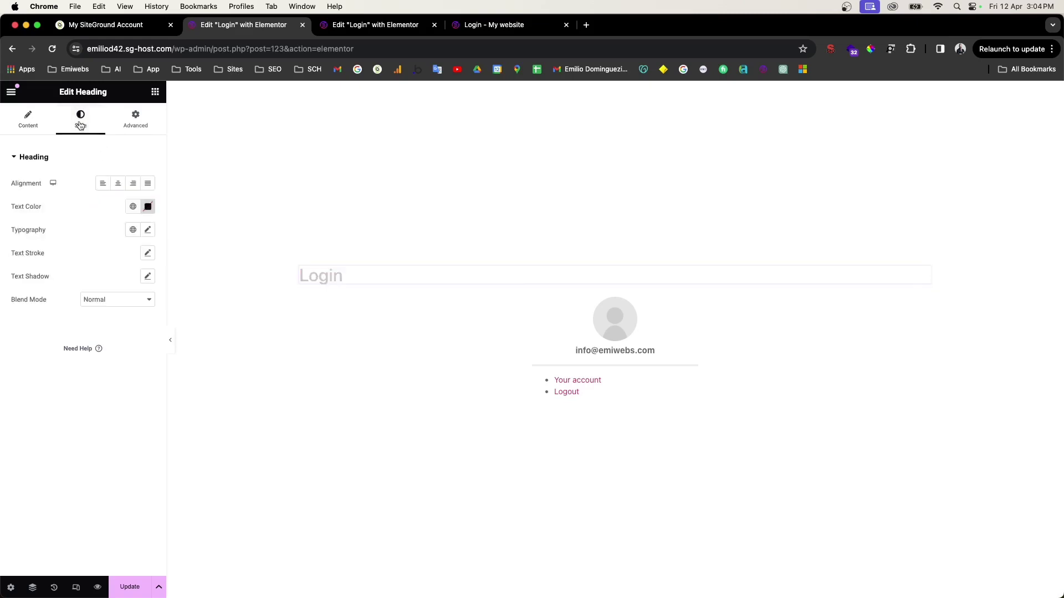
click(119, 184)
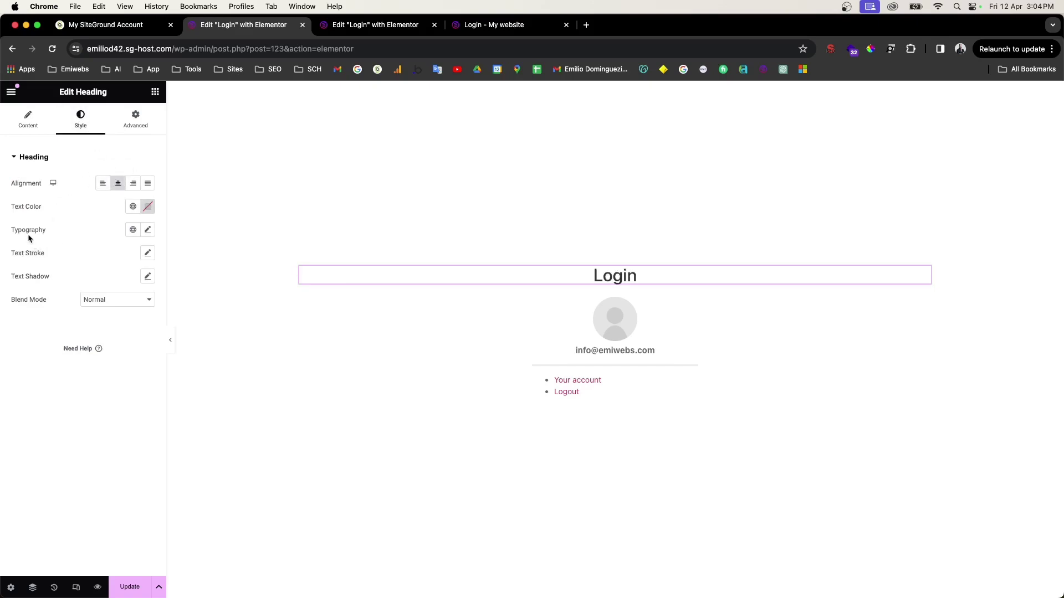
click(148, 230)
drag(17, 318, 54, 322)
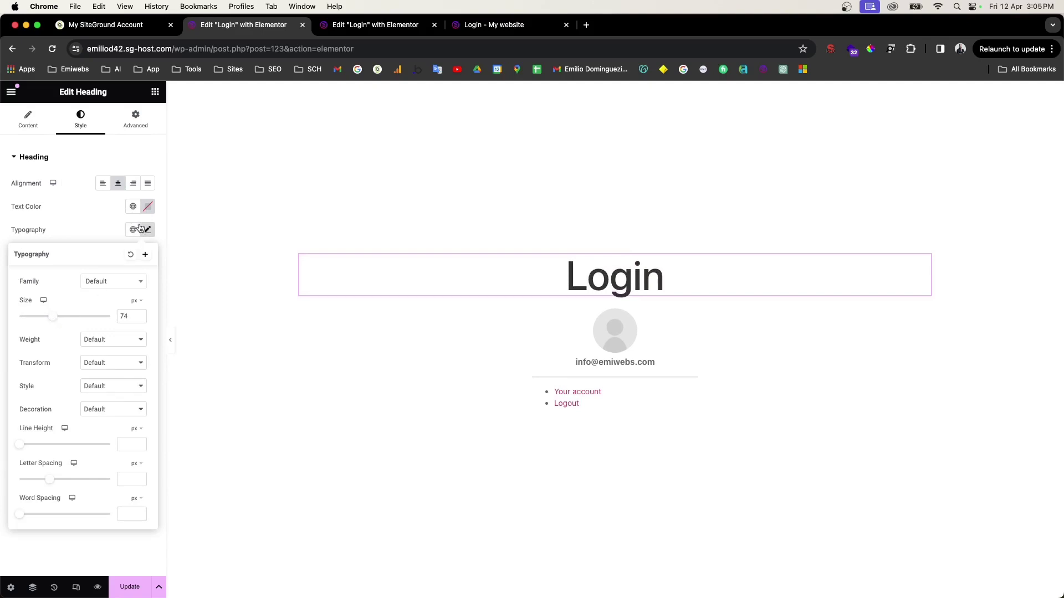
- Set the Login heading's text color to black, #000000
click(147, 207)
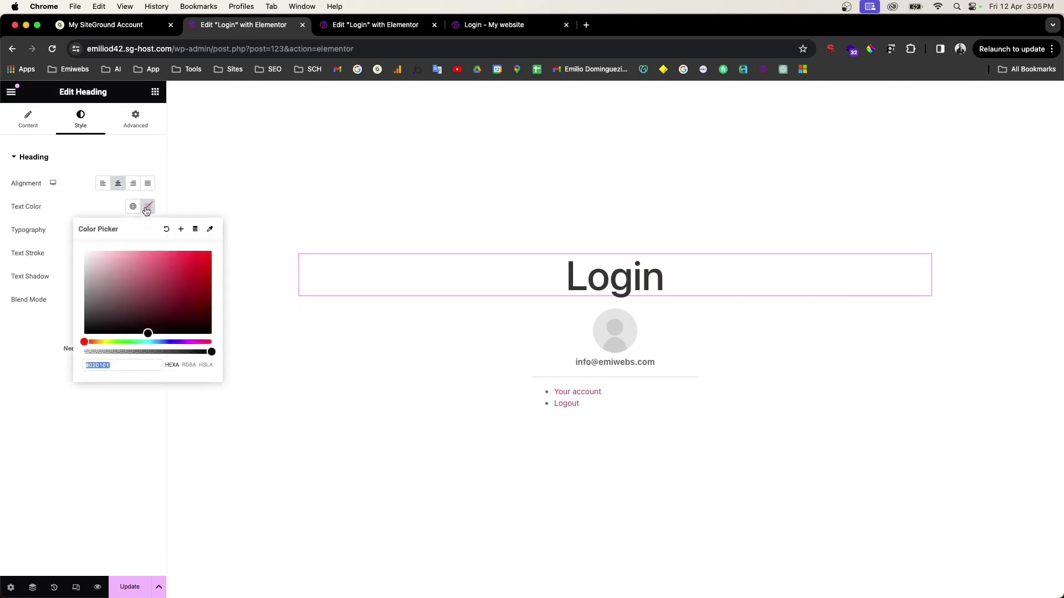
drag(149, 294, 80, 342)
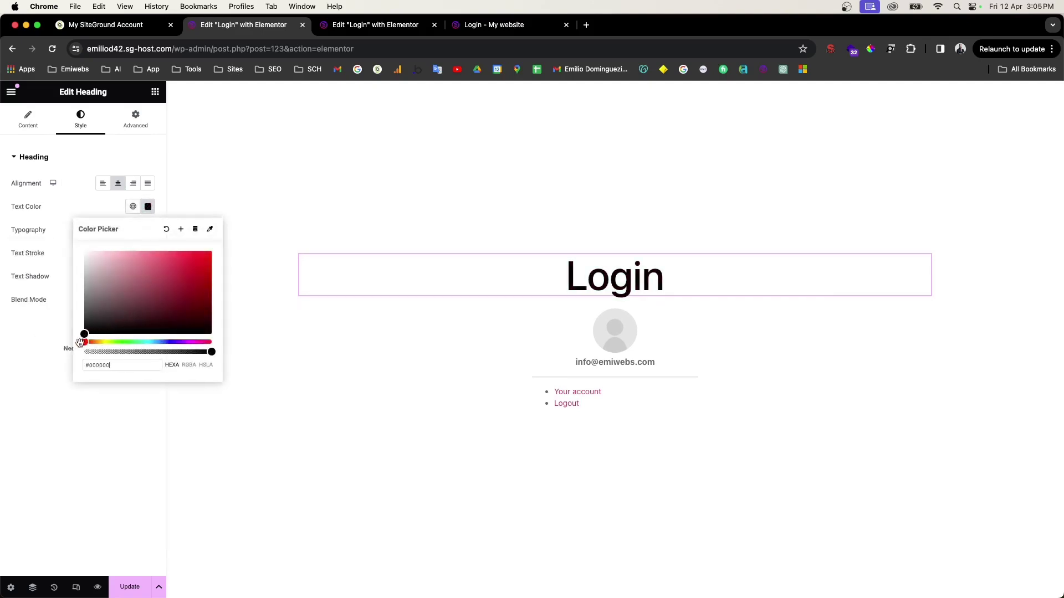
click(44, 340)
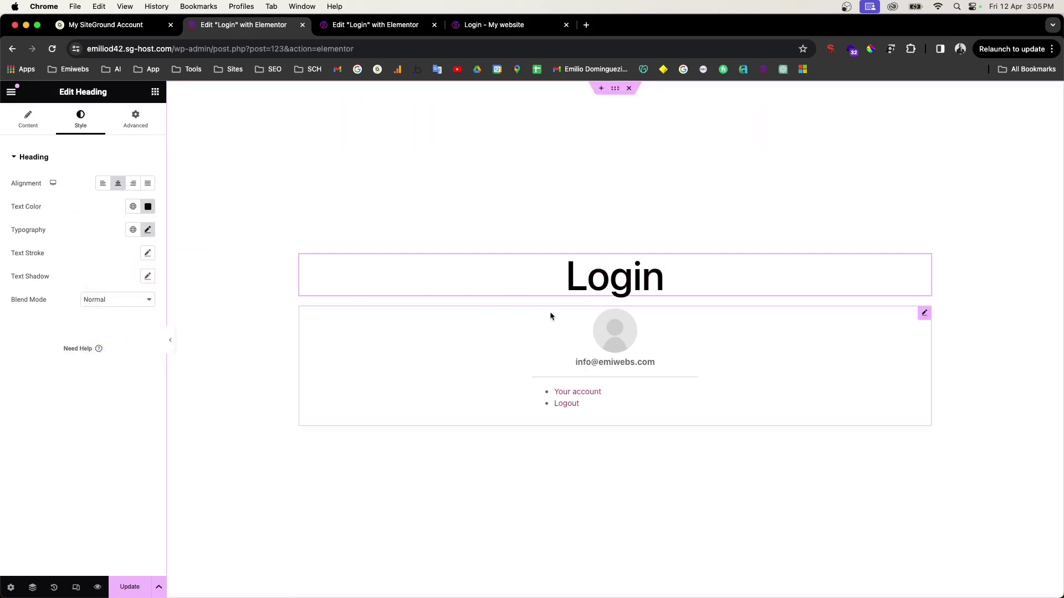
- Update the Login page and reload its preview
click(130, 586)
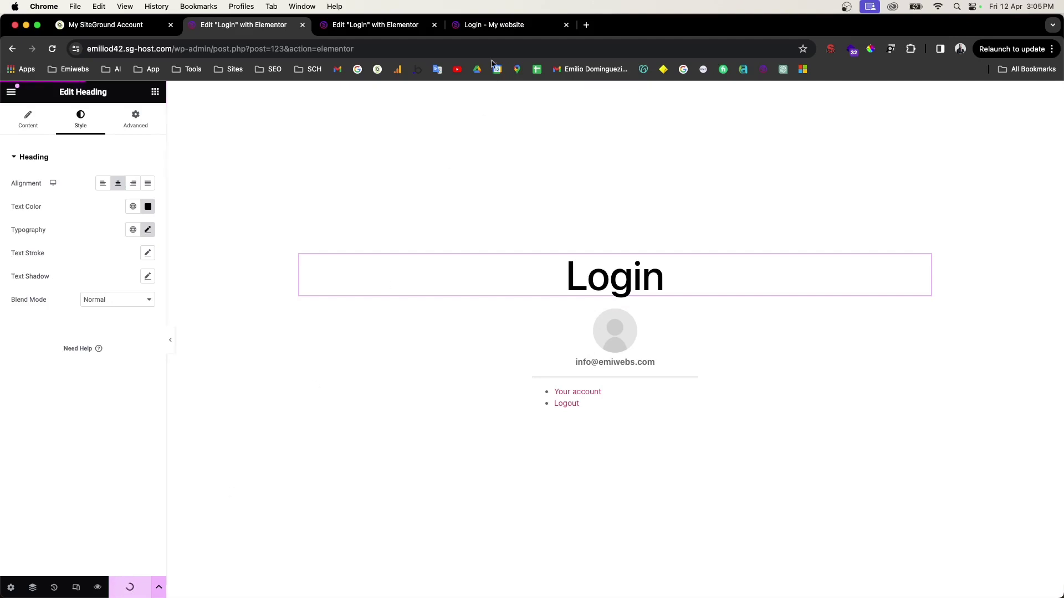
click(491, 32)
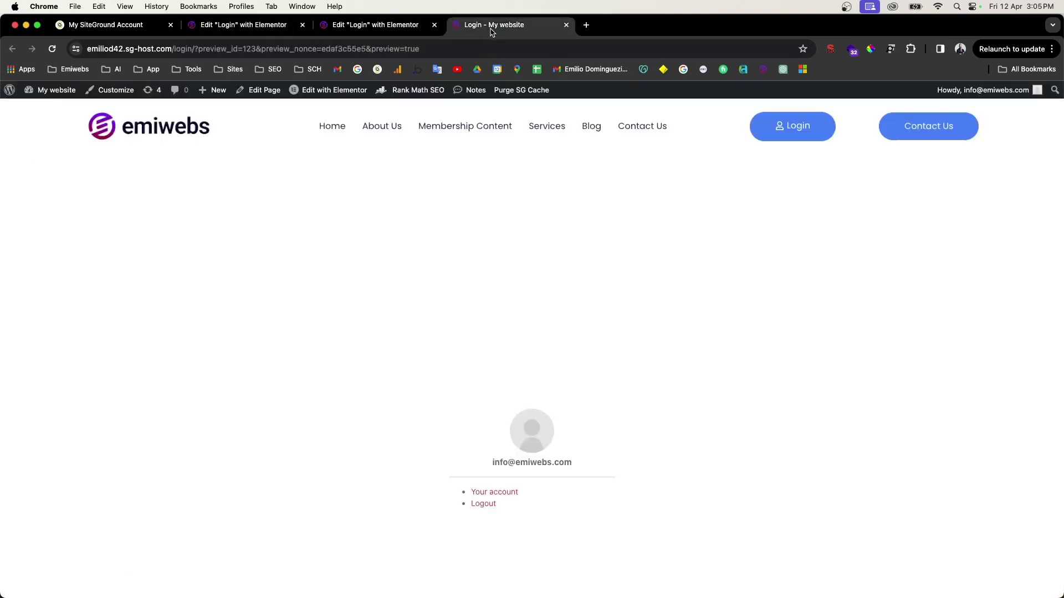
click(52, 49)
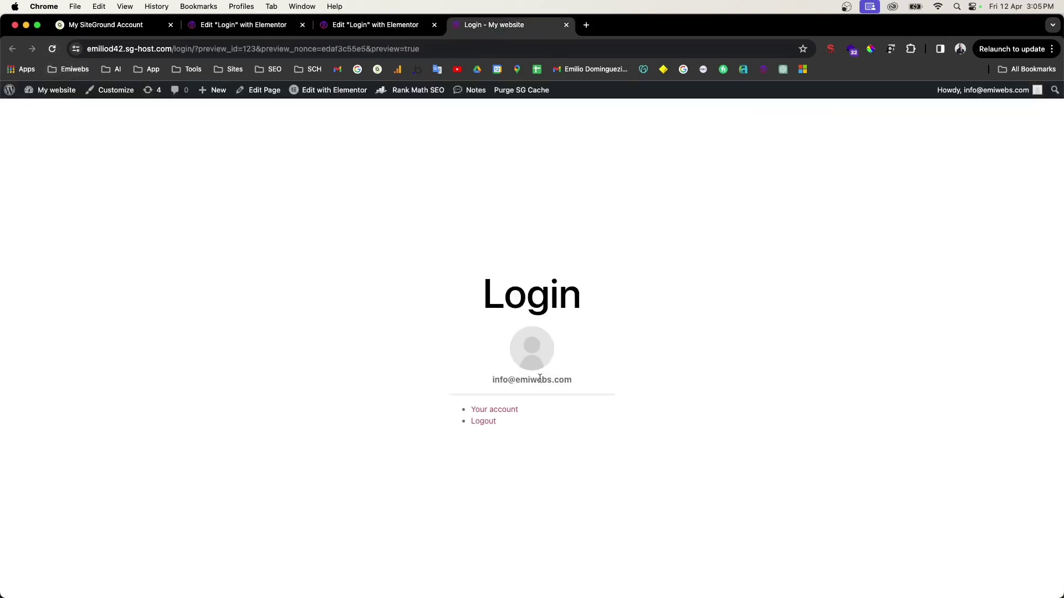
- Open the site's /login/ address in an incognito window to view the logged-out login form, and close that window
drag(194, 49, 62, 53)
key(super+c)
key(super+shift+n)
key(super+v)
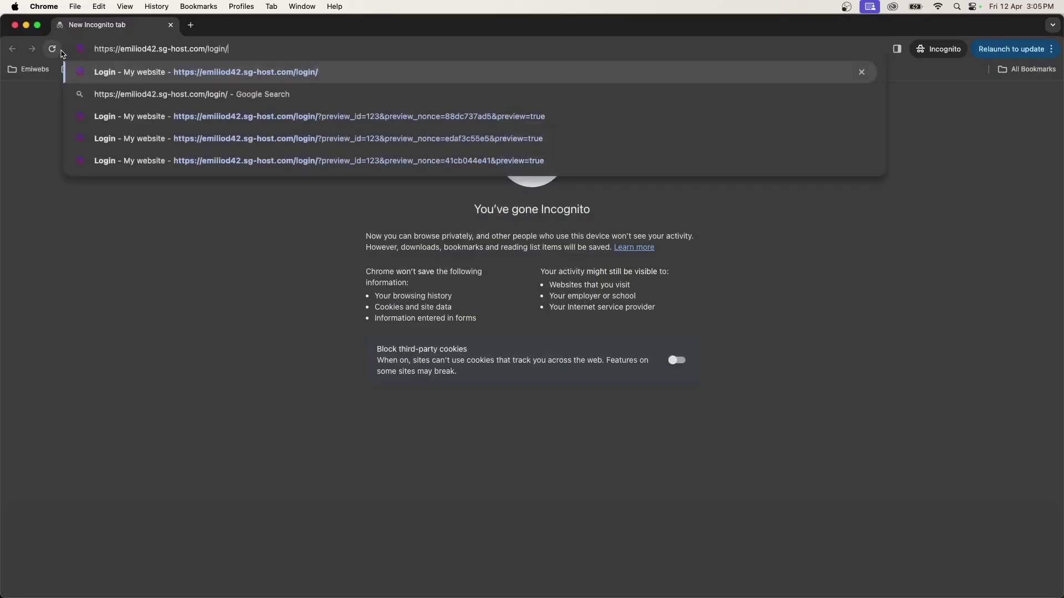
key(Return)
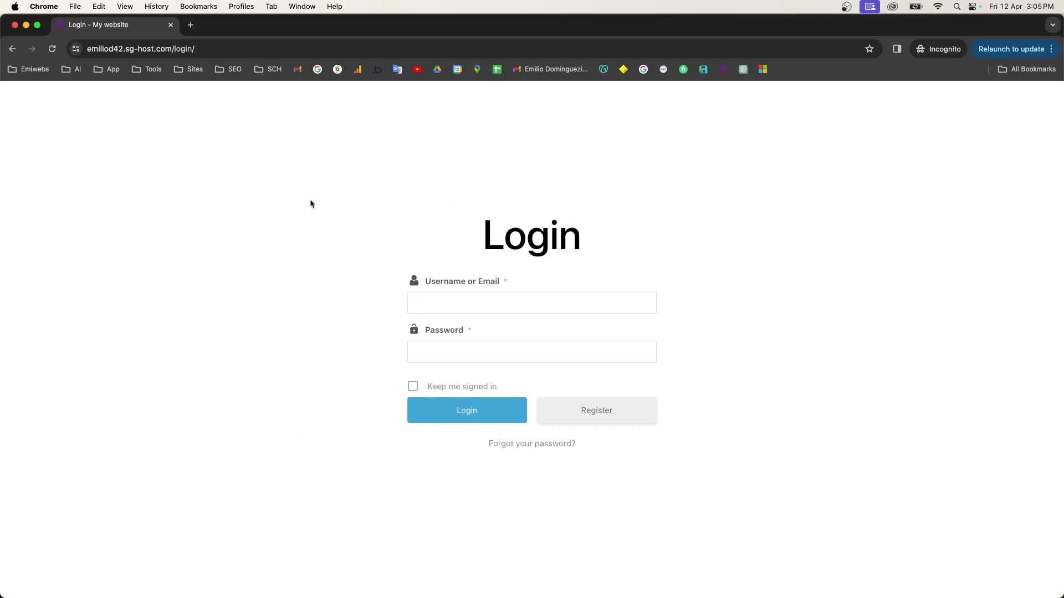
click(170, 26)
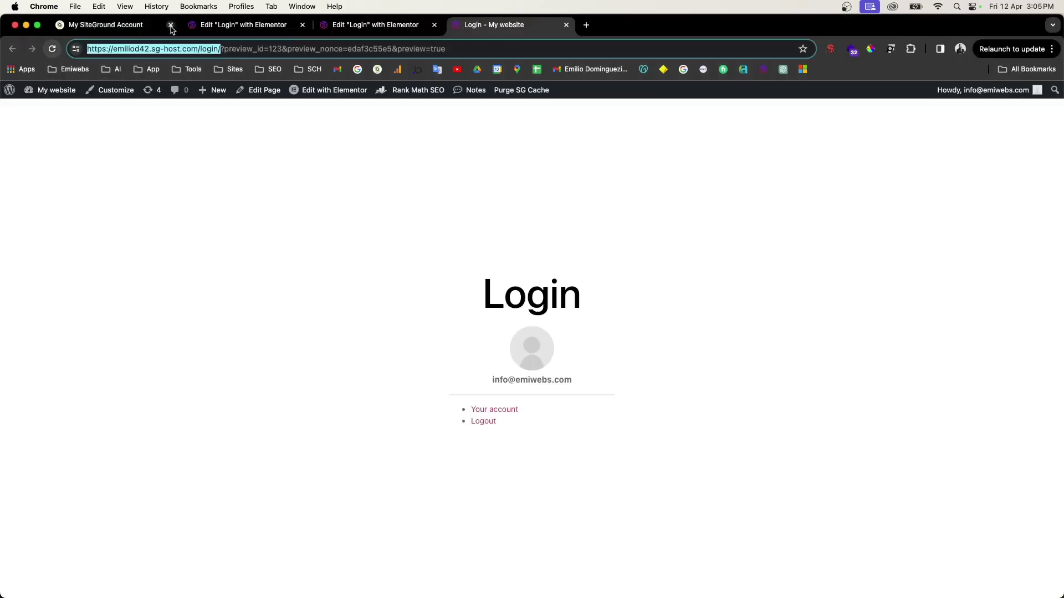
- Consult the finished gradient login design and select the main container in the working page for editing
click(338, 24)
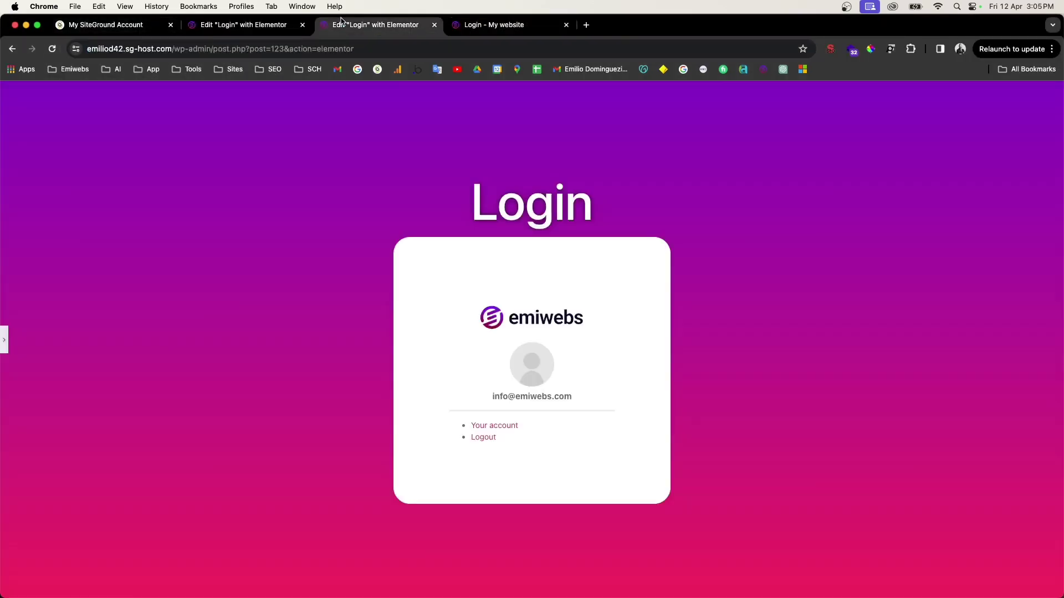
click(273, 28)
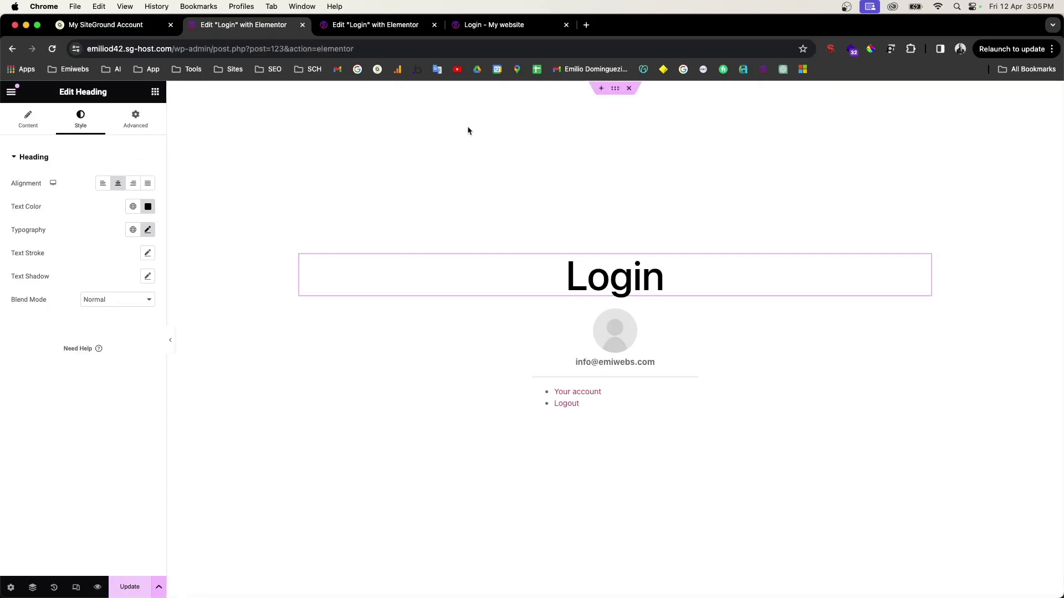
click(614, 90)
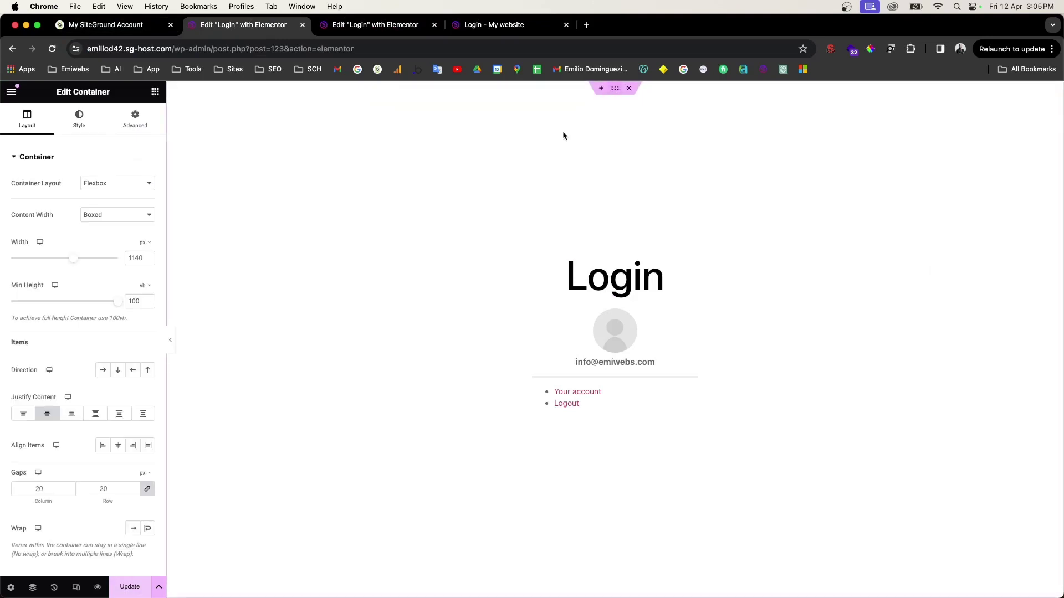
- Give the main container a red background color and switch its background type to Gradient
click(81, 120)
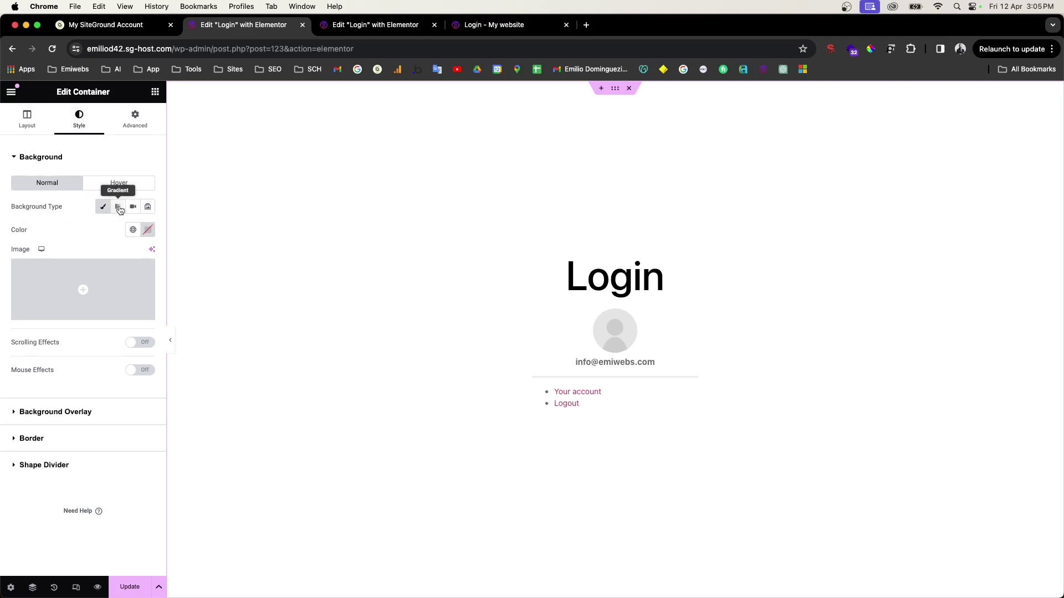
click(148, 229)
mouse_move(183, 292)
mouse_down()
mouse_move(140, 330)
mouse_move(188, 283)
mouse_up()
click(117, 206)
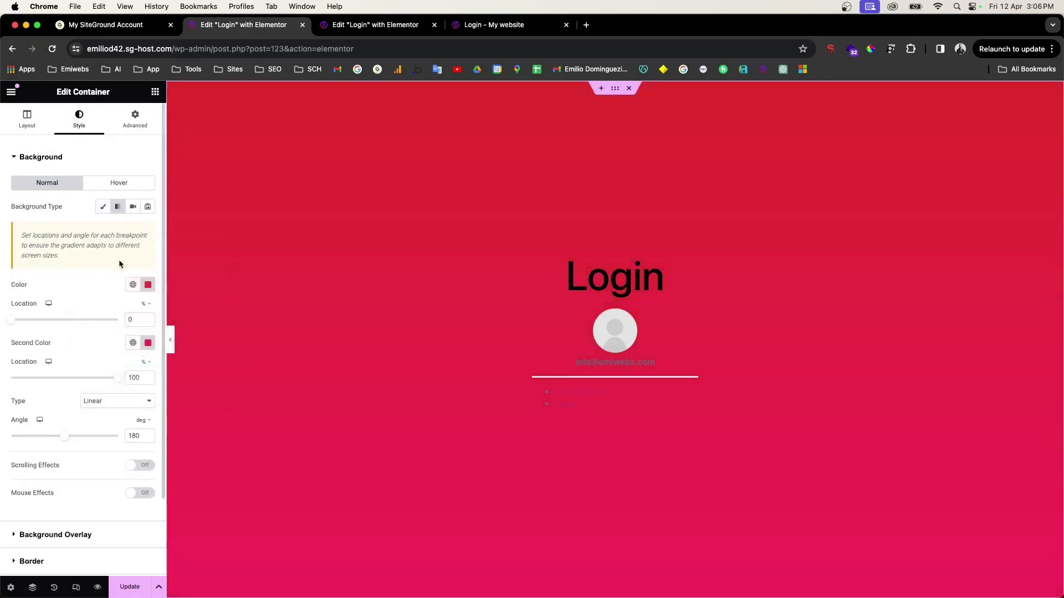
- Change the first color of the main container's background gradient to a blue-violet, checking the global colors on the way
click(133, 285)
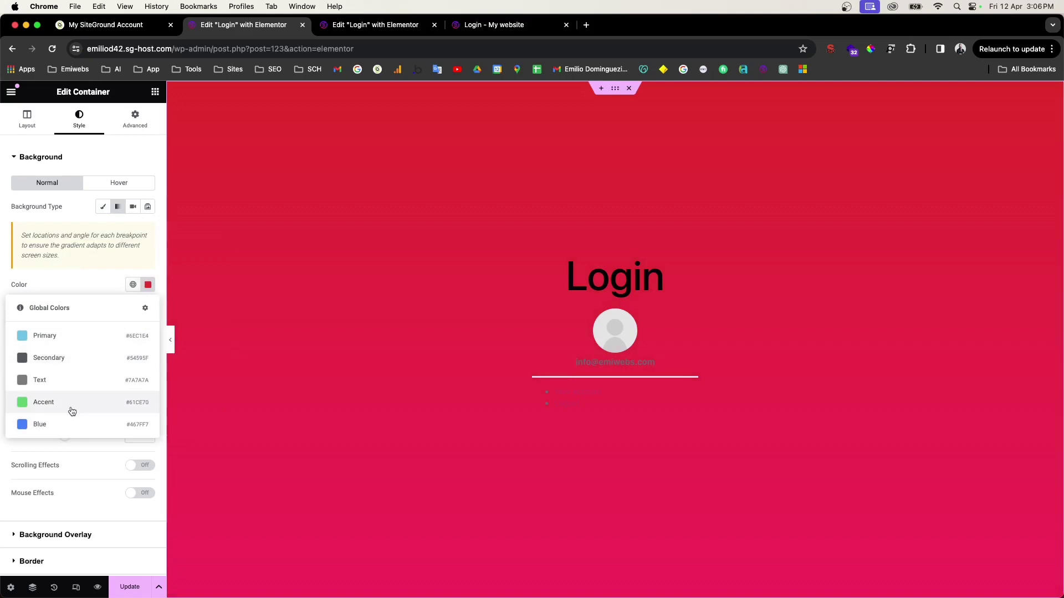
click(151, 290)
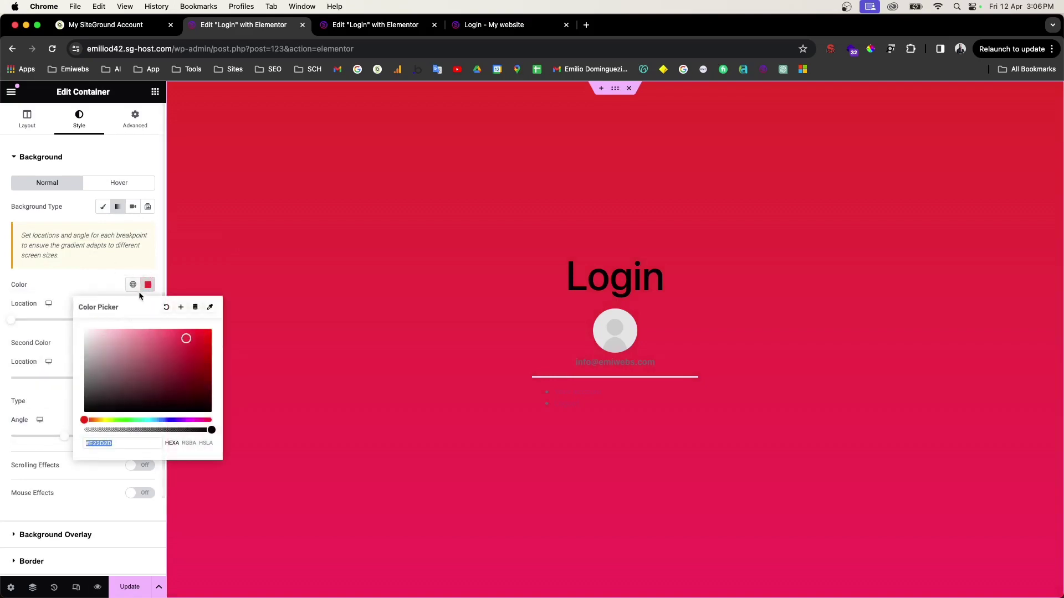
click(133, 285)
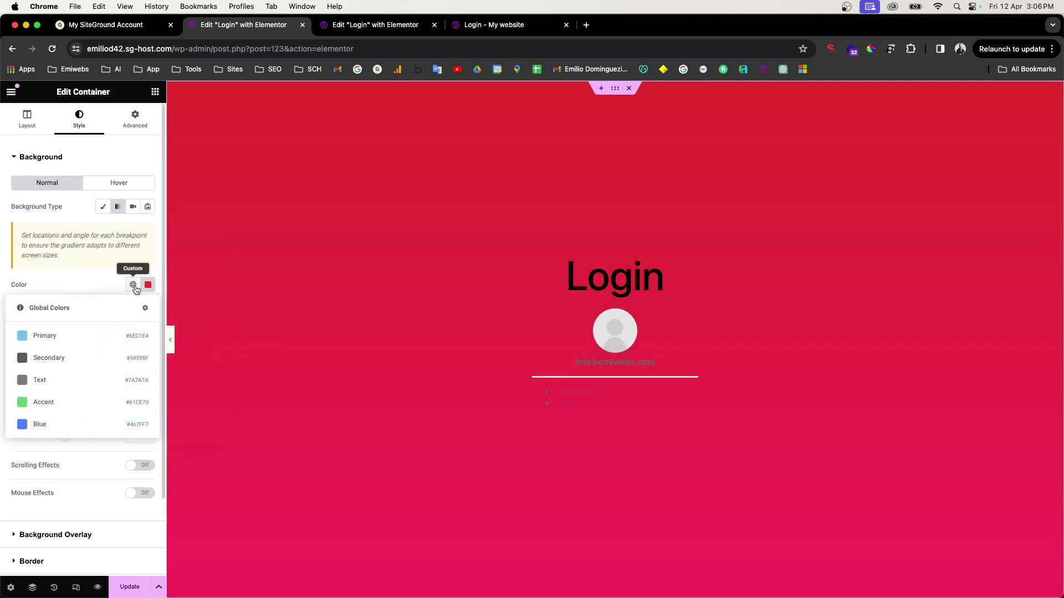
click(148, 285)
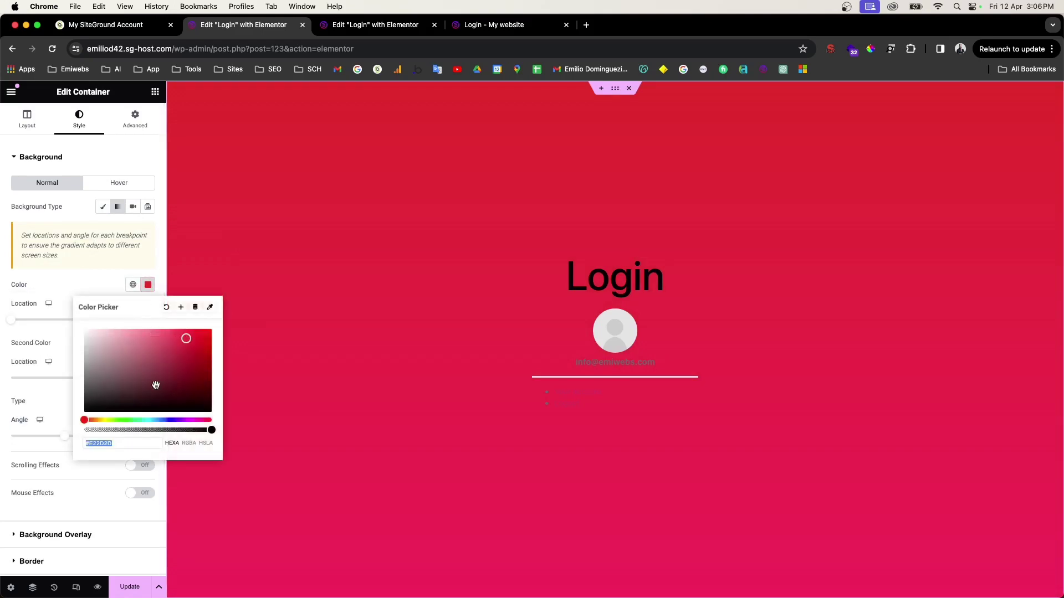
click(172, 425)
drag(184, 419, 163, 420)
click(95, 270)
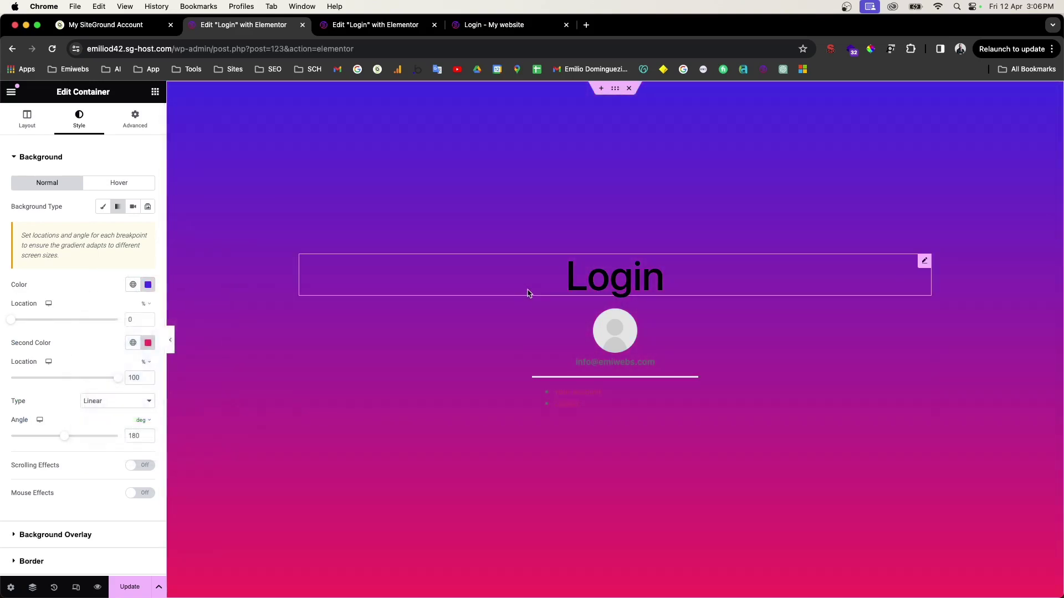
- Give the login form's text widget a classic background in white
drag(596, 269, 637, 283)
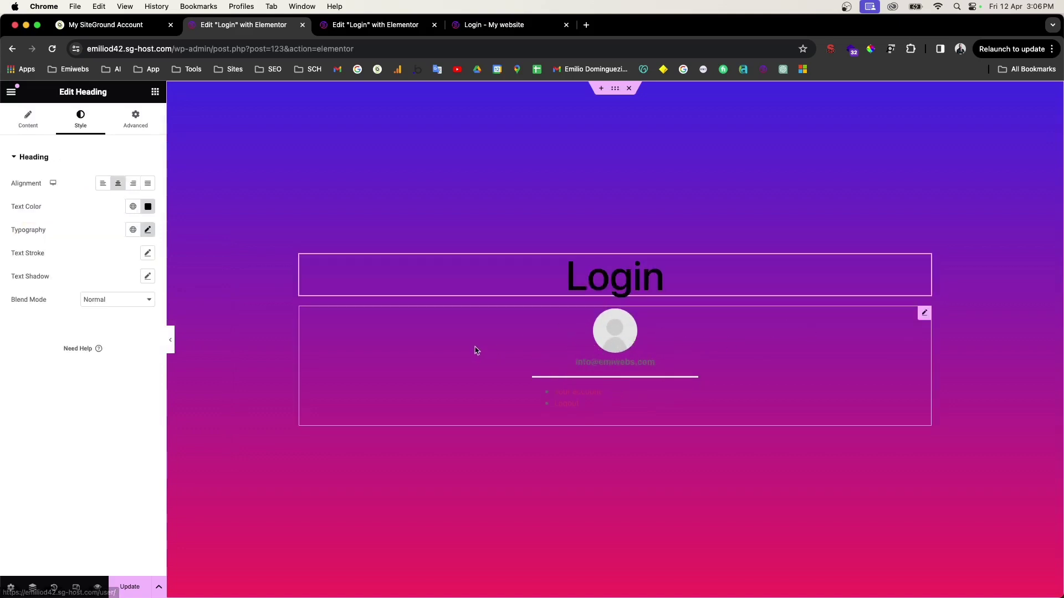
click(925, 314)
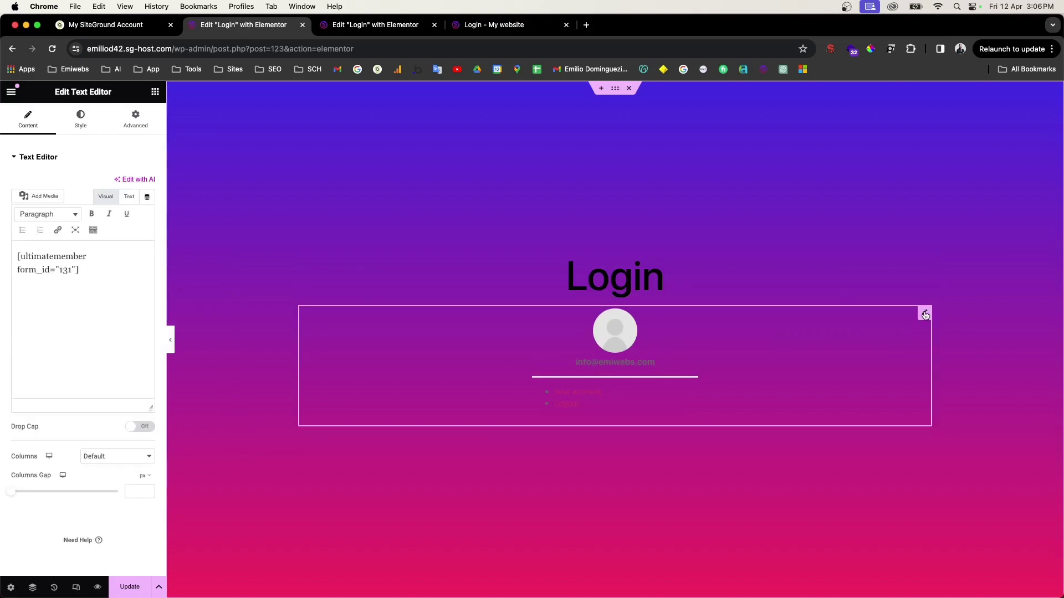
click(135, 123)
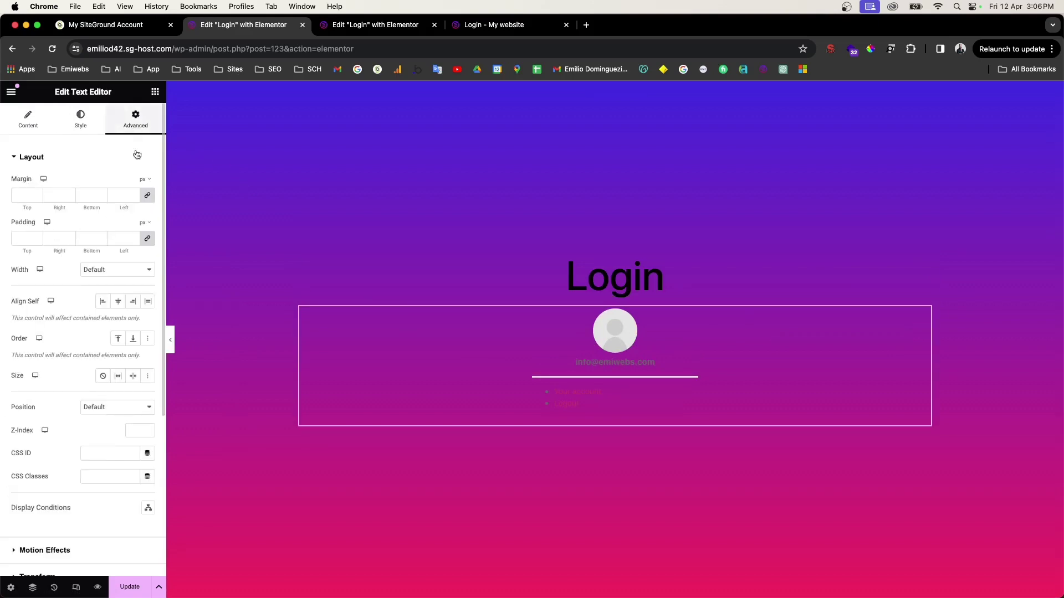
scroll(99, 419, down, 5)
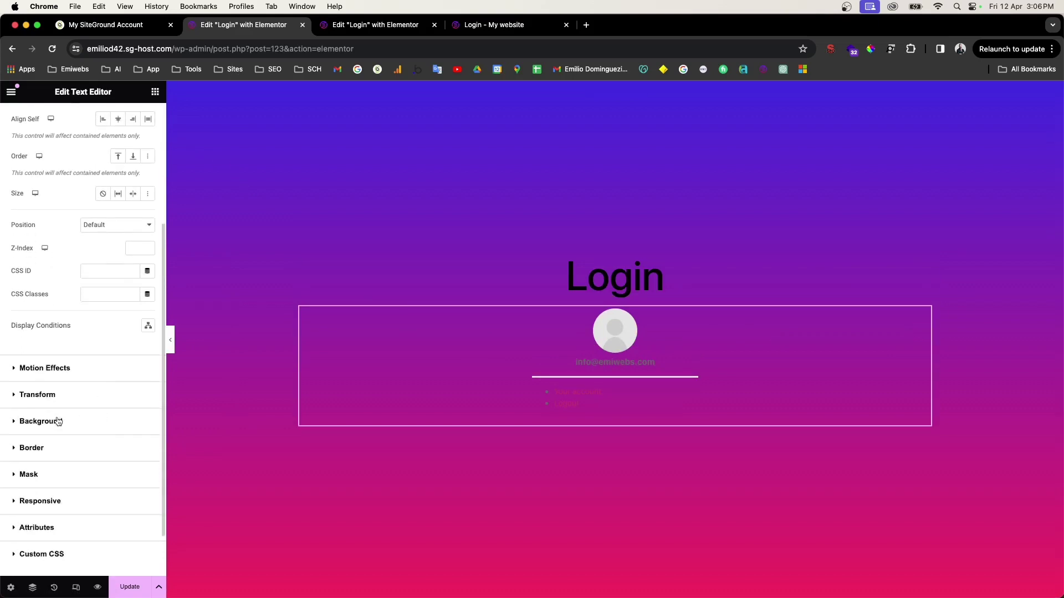
click(53, 423)
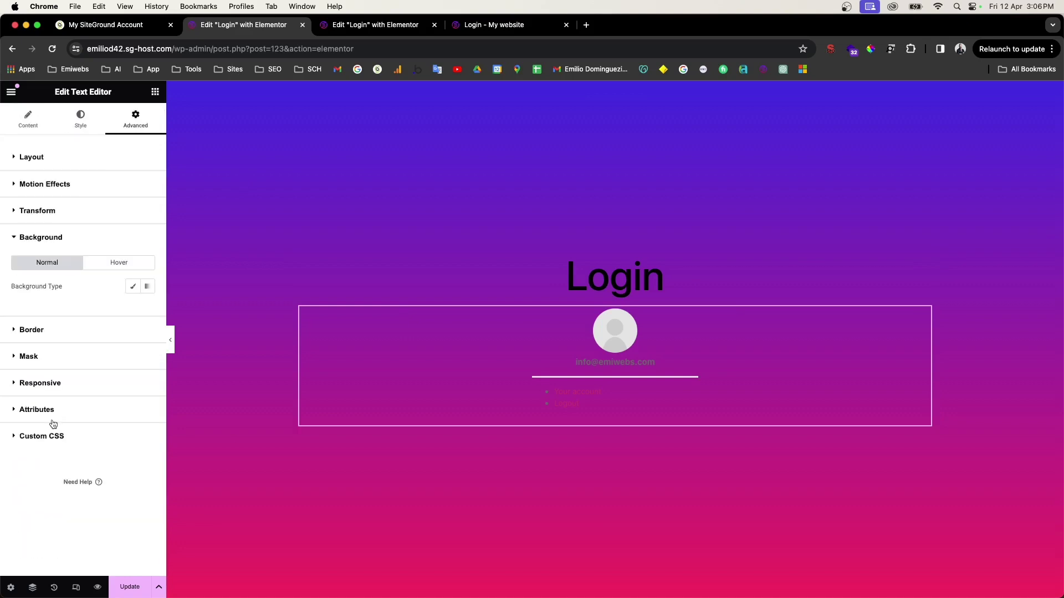
click(133, 289)
click(147, 309)
drag(147, 389, 87, 359)
click(51, 297)
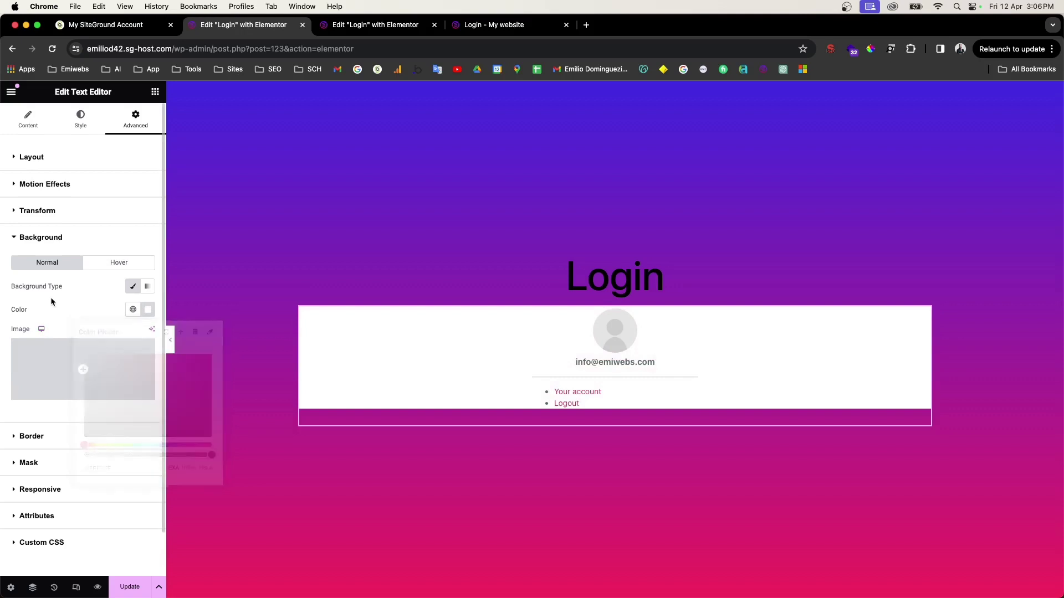
- Set the login form widget's padding to 80 px on all four linked sides
click(52, 162)
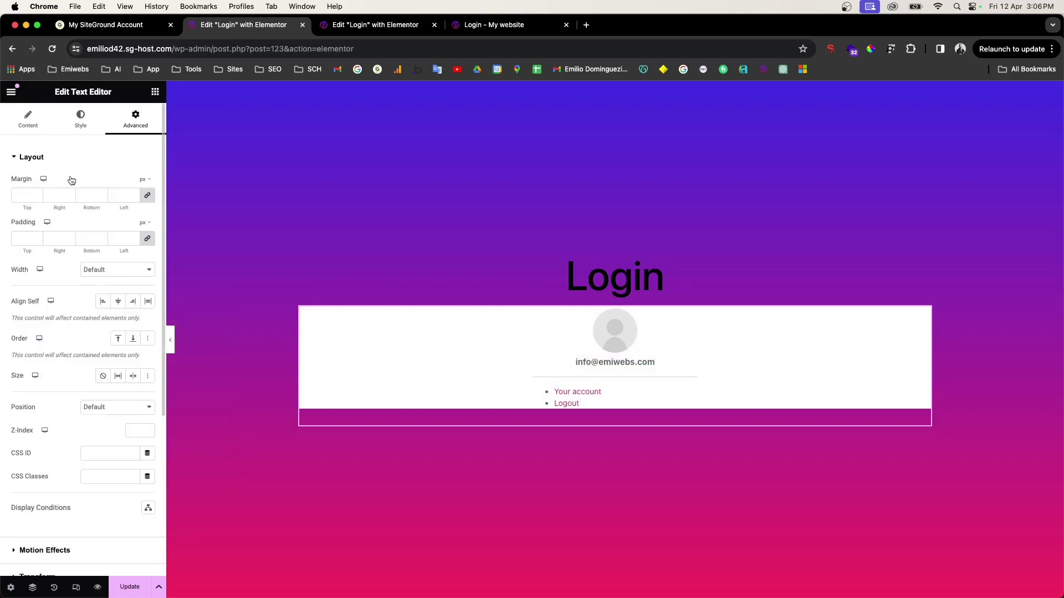
click(117, 237)
text(8)
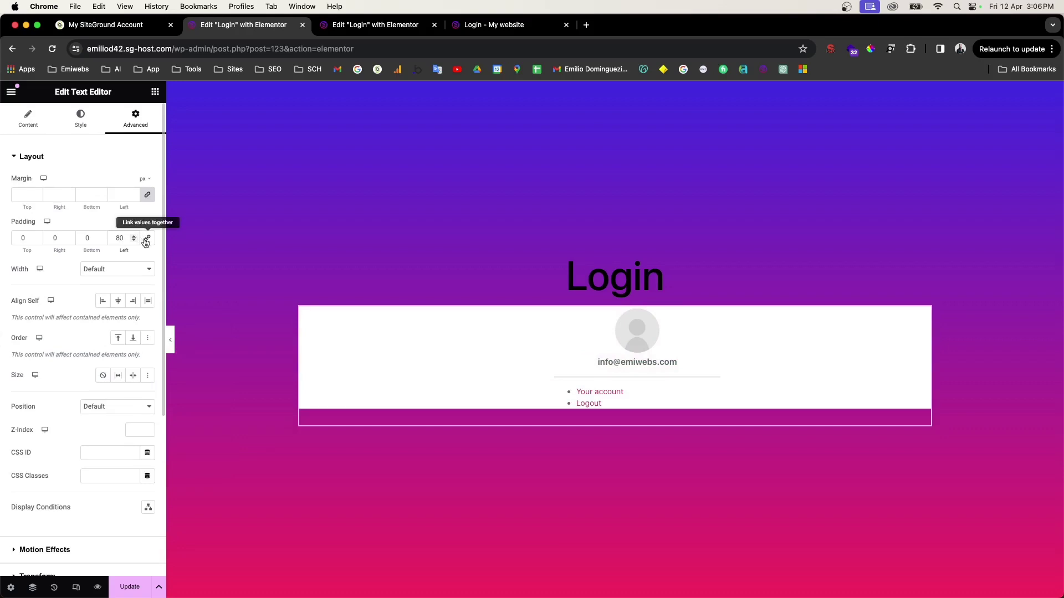
click(147, 239)
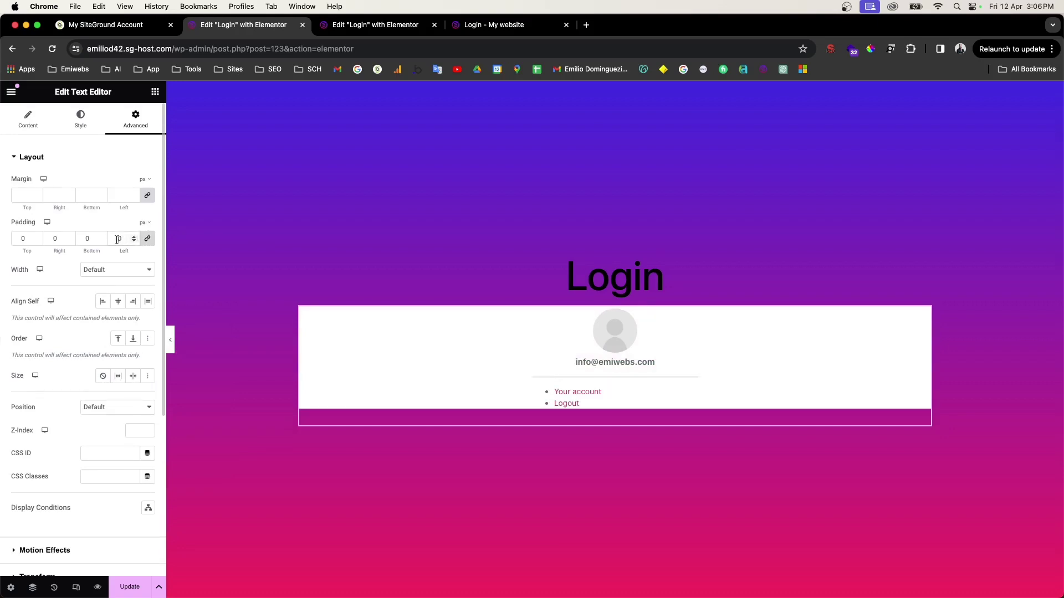
click(117, 240)
text(8)
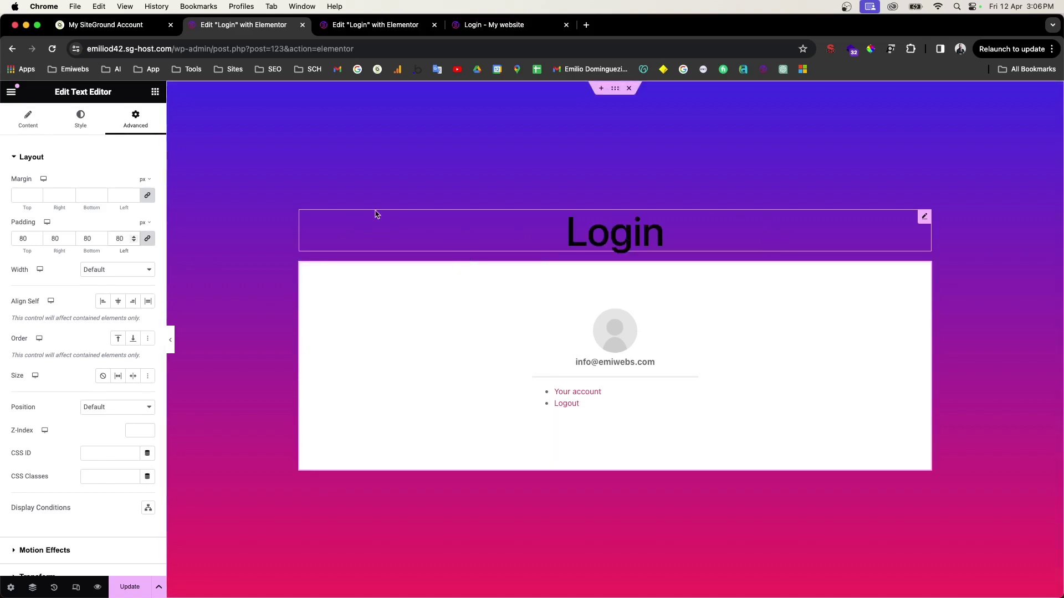
- Narrow the main container's boxed content width to 500 px
click(35, 115)
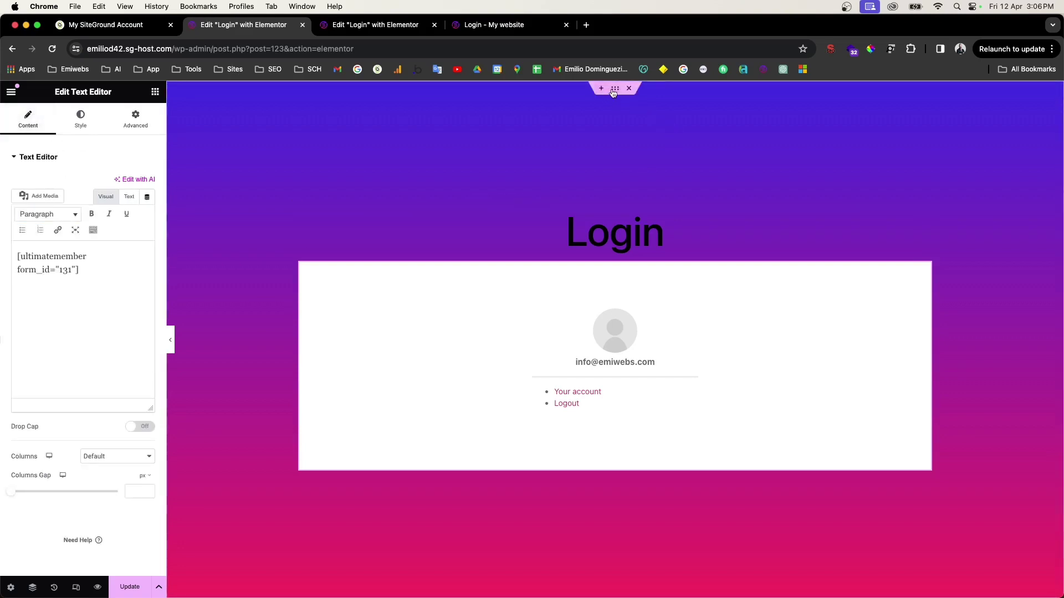
click(614, 91)
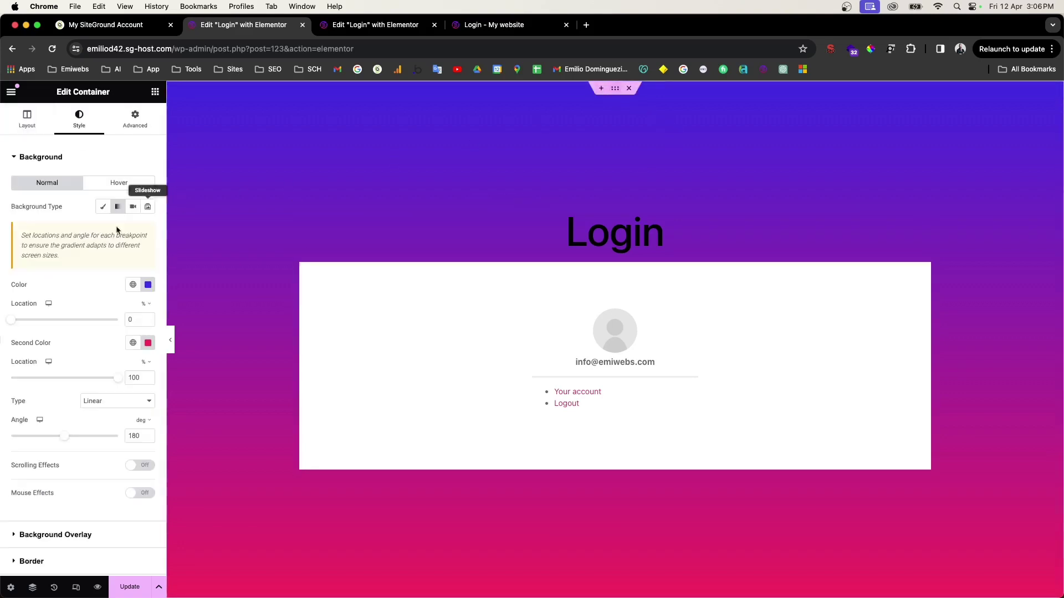
click(26, 120)
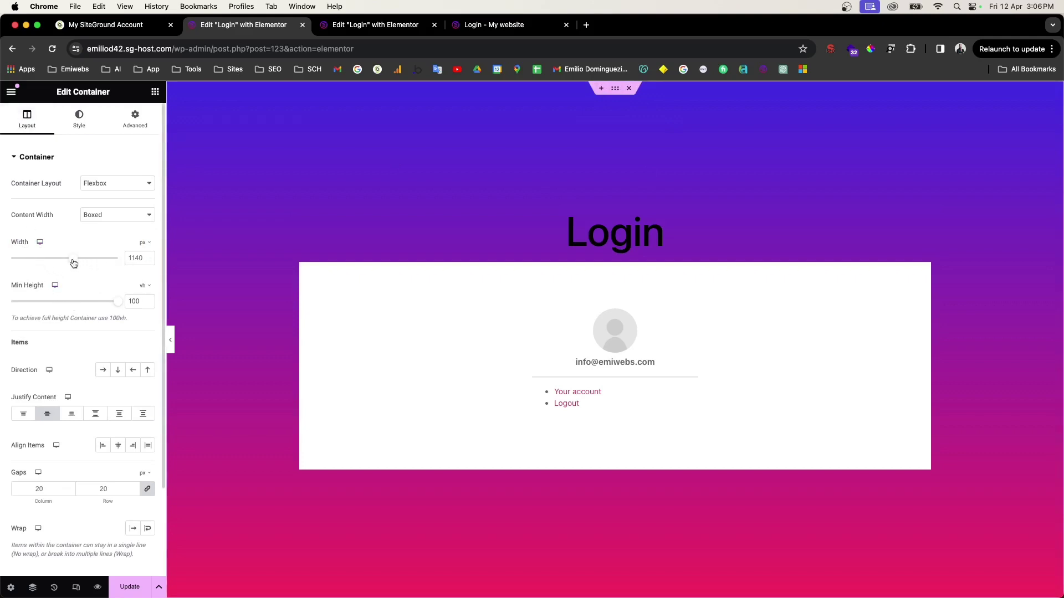
drag(73, 260, 3, 264)
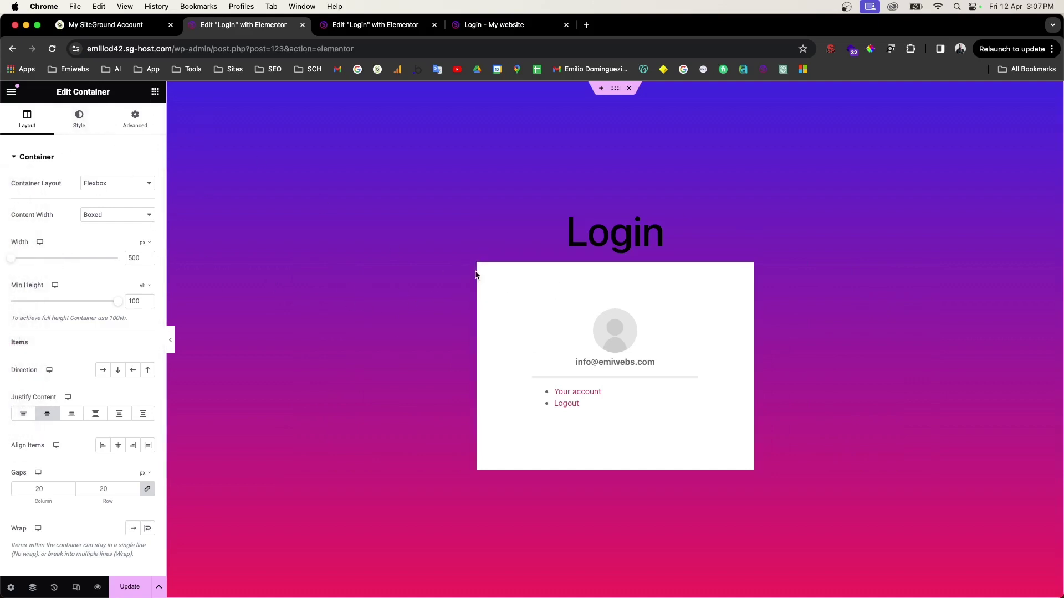
- Try rounding the main container's corners with a border radius of 20 px on all sides
click(135, 116)
scroll(65, 432, down, 1)
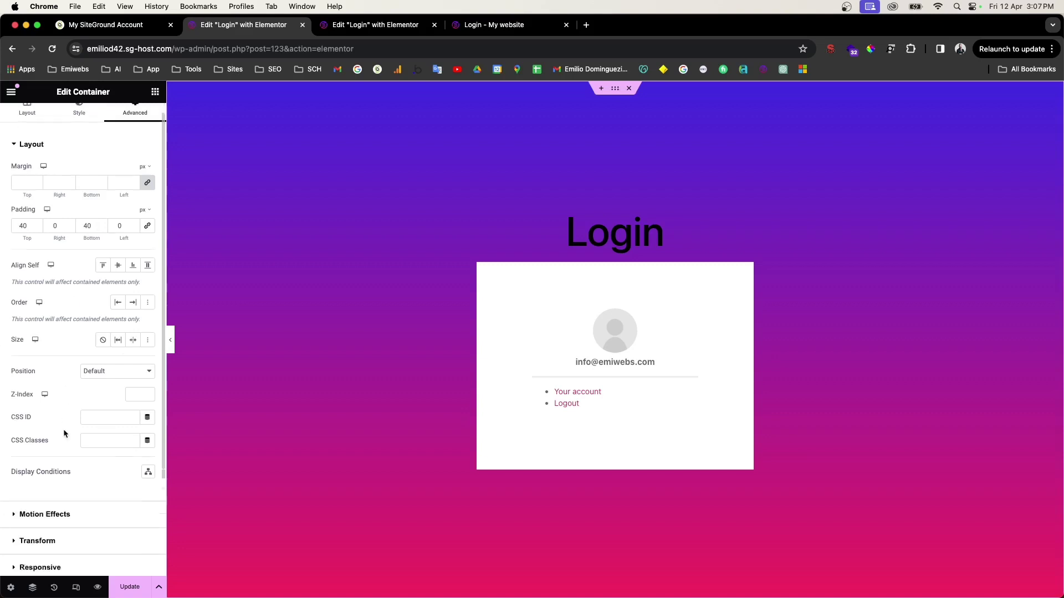
scroll(65, 433, down, 2)
scroll(44, 424, up, 1)
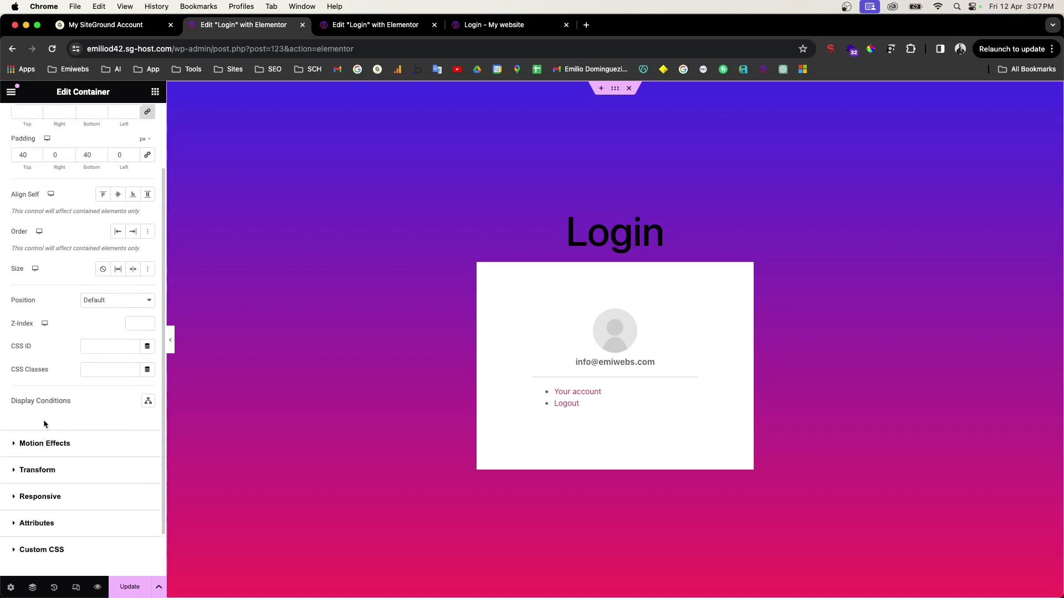
scroll(44, 425, up, 2)
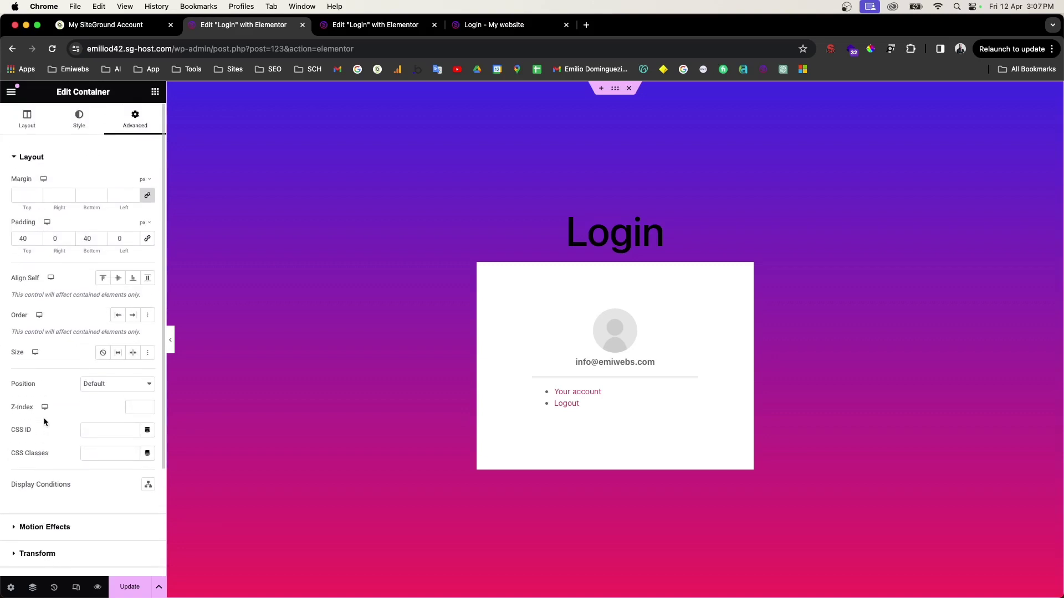
click(88, 128)
scroll(64, 299, down, 3)
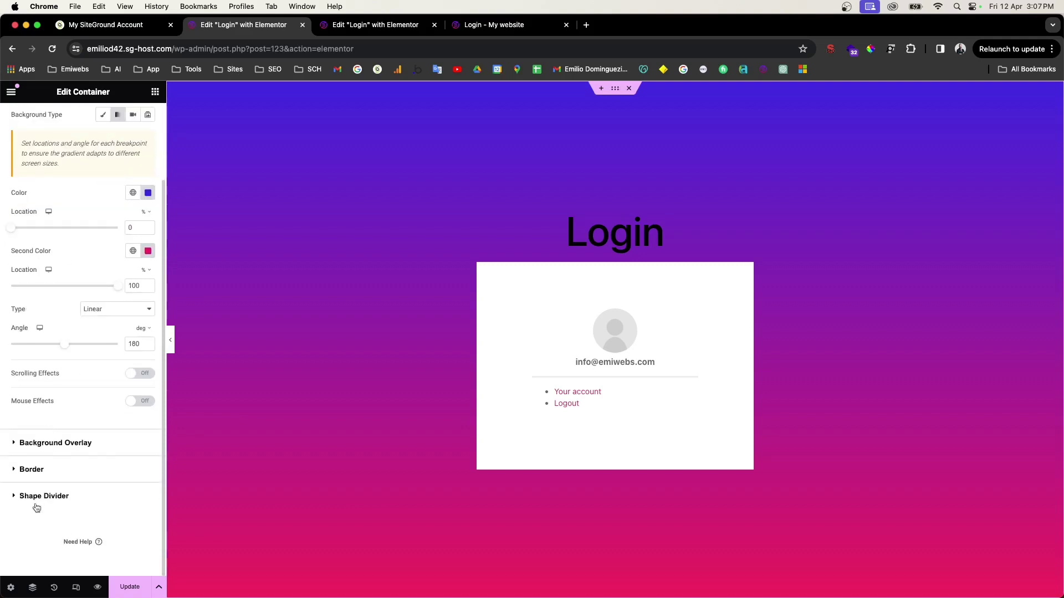
click(32, 470)
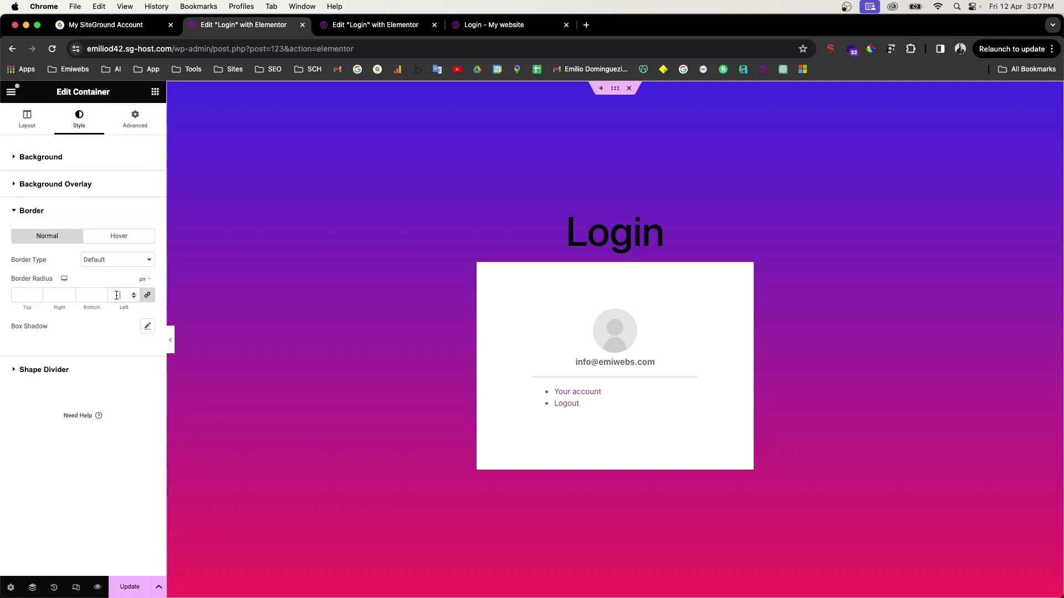
text(20)
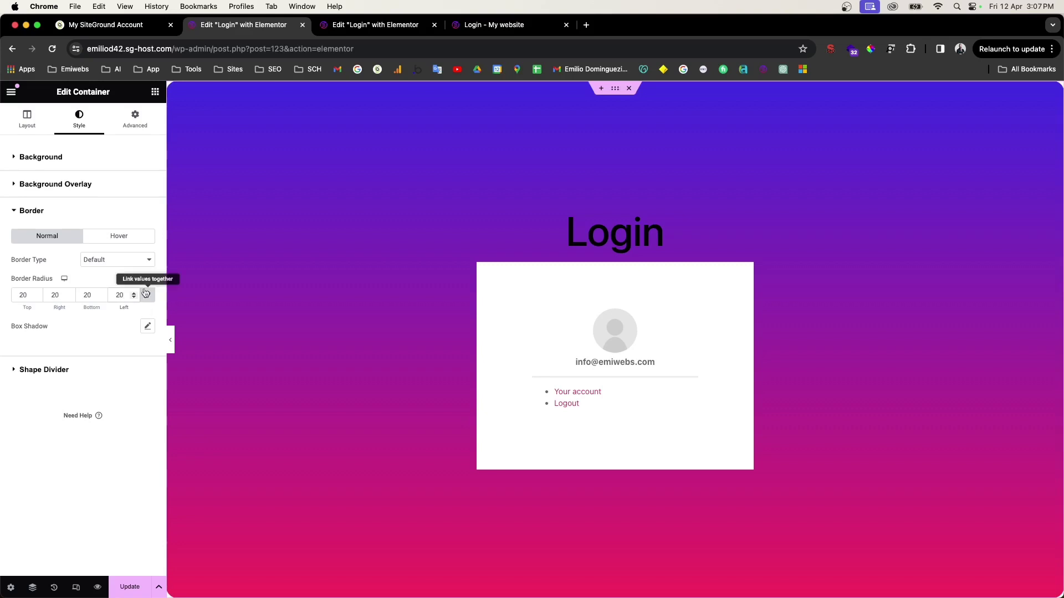
- Round the corners of the white login form widget with a 20 px border radius
click(617, 277)
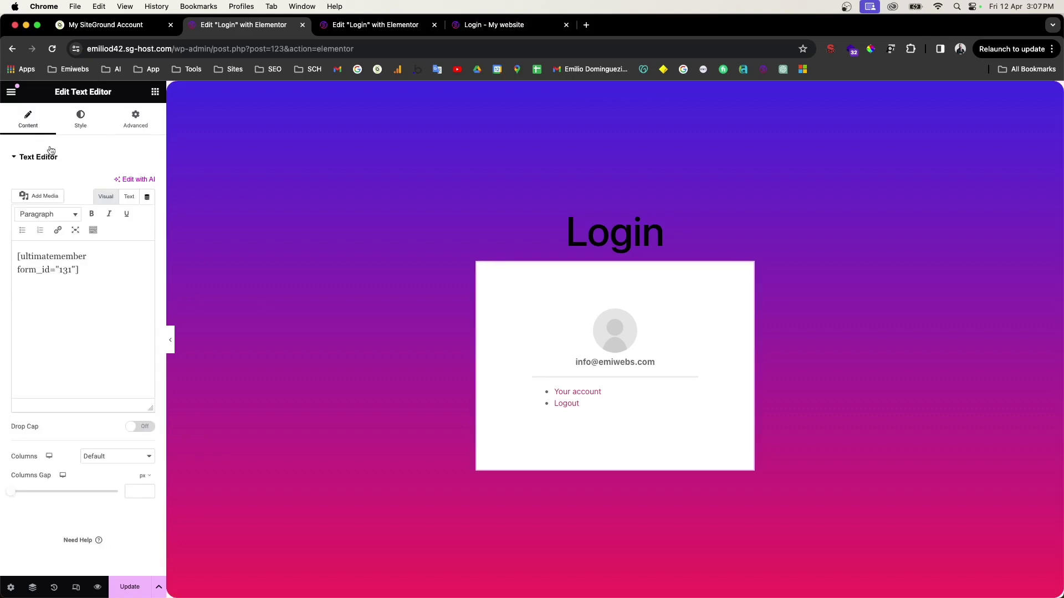
click(80, 118)
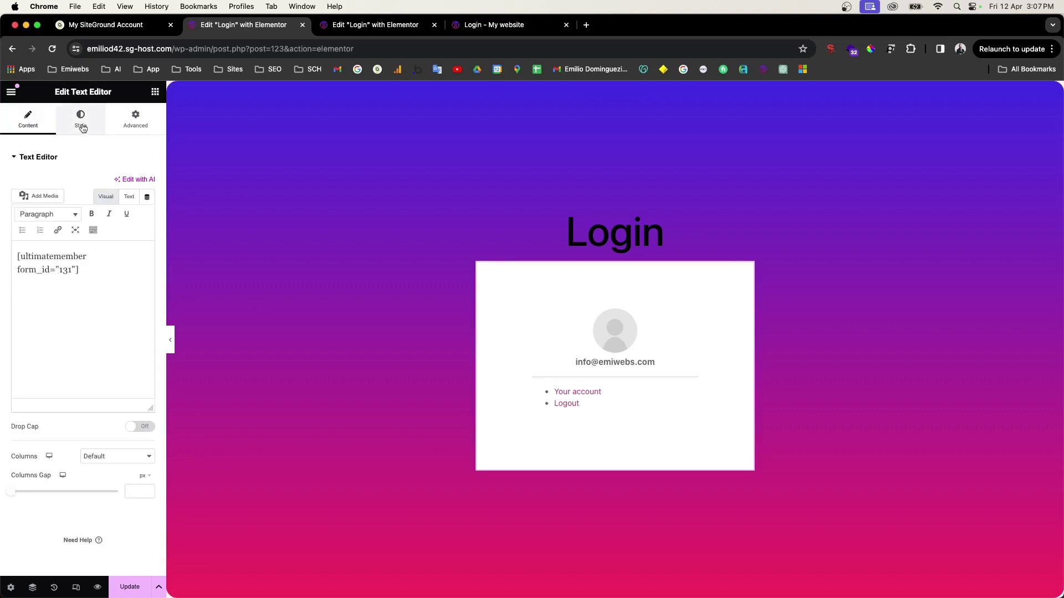
click(135, 119)
scroll(55, 454, down, 5)
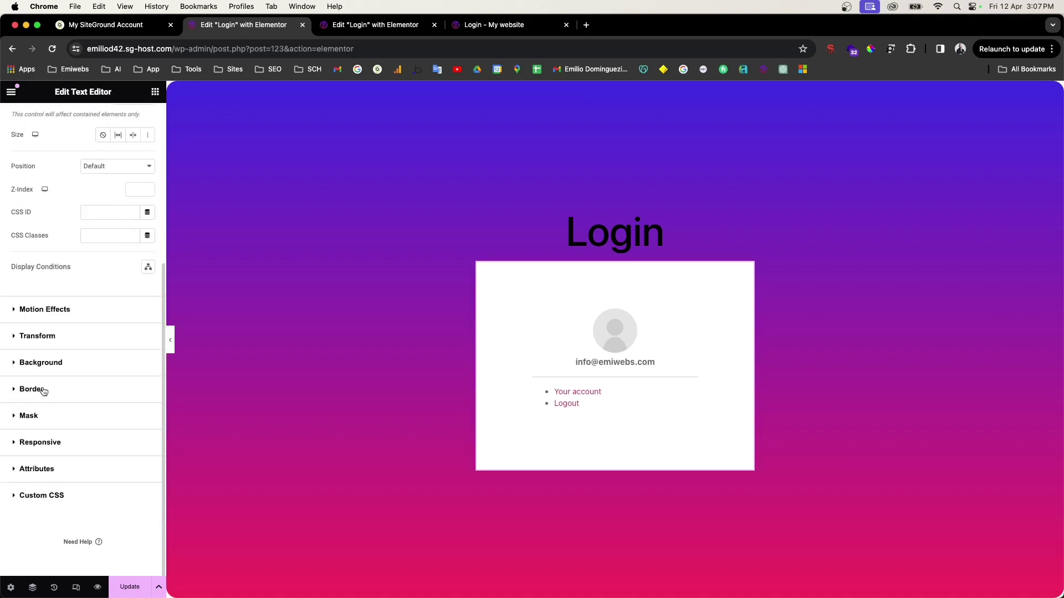
click(41, 389)
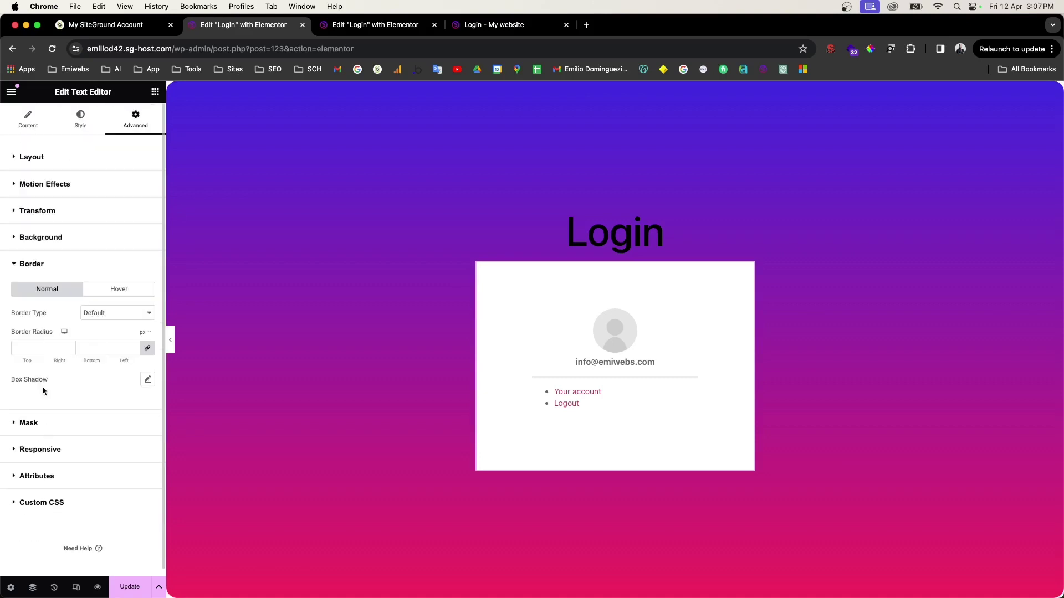
click(22, 349)
text(20)
- Set the main container's border radius back to 0
click(615, 88)
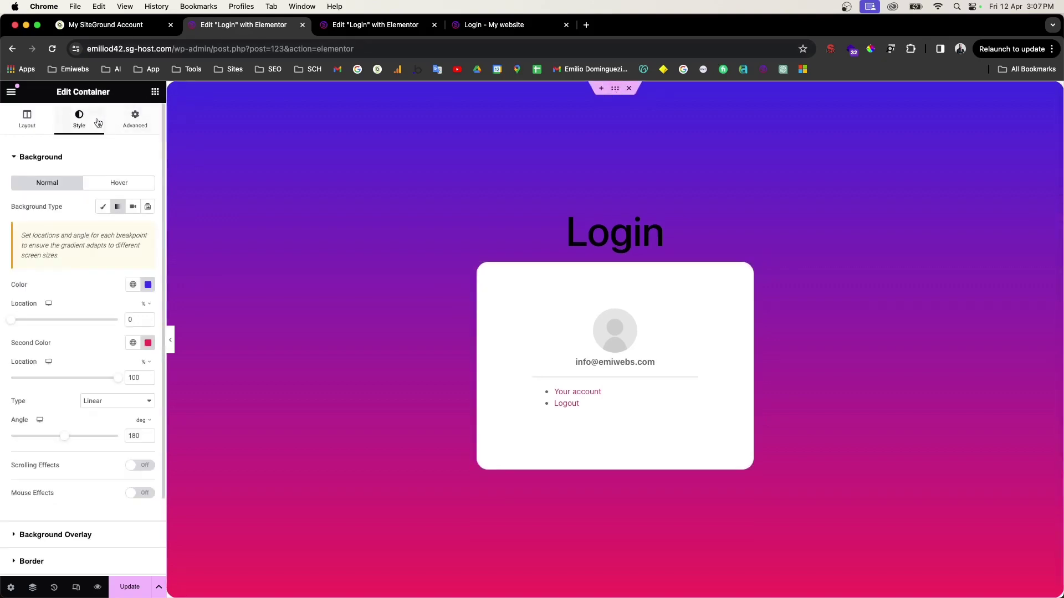
click(58, 160)
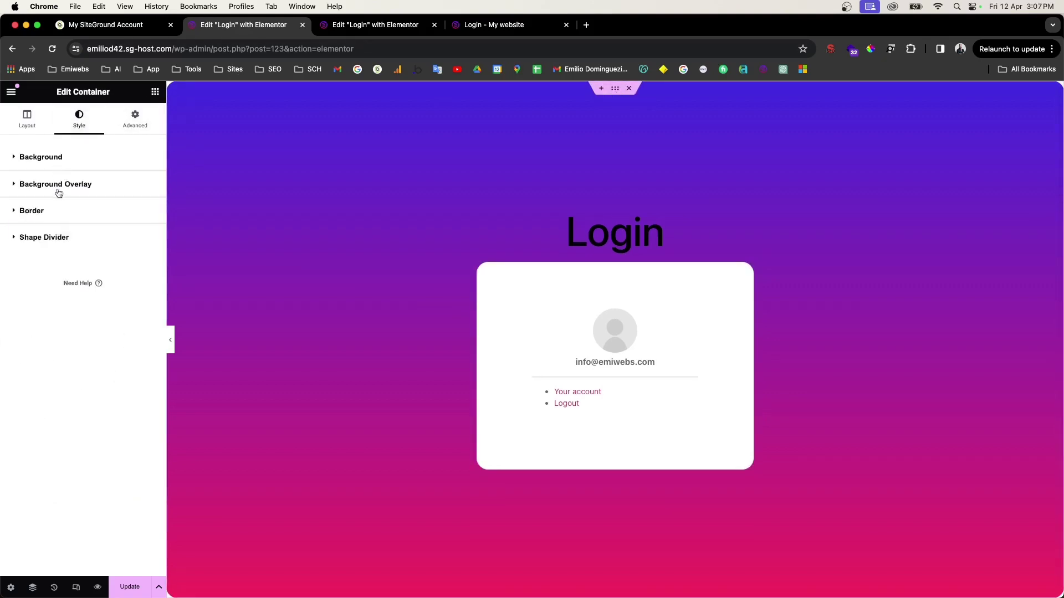
click(83, 211)
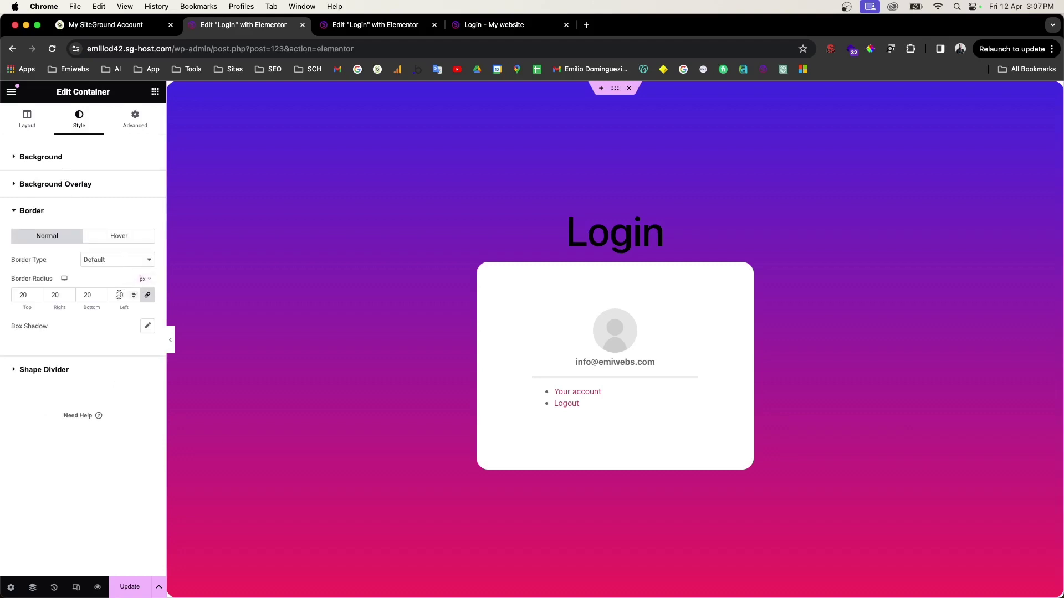
text(0)
- Give the login form widget's text a shadow with an 18 px blur and the colour rgba(0, 0, 0, 0.21)
click(674, 305)
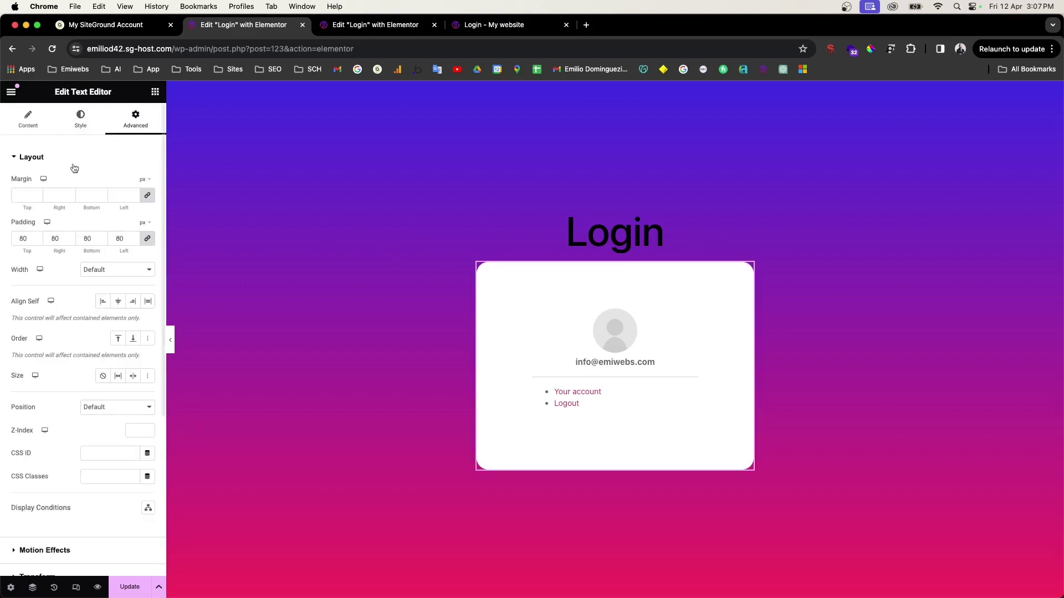
click(81, 119)
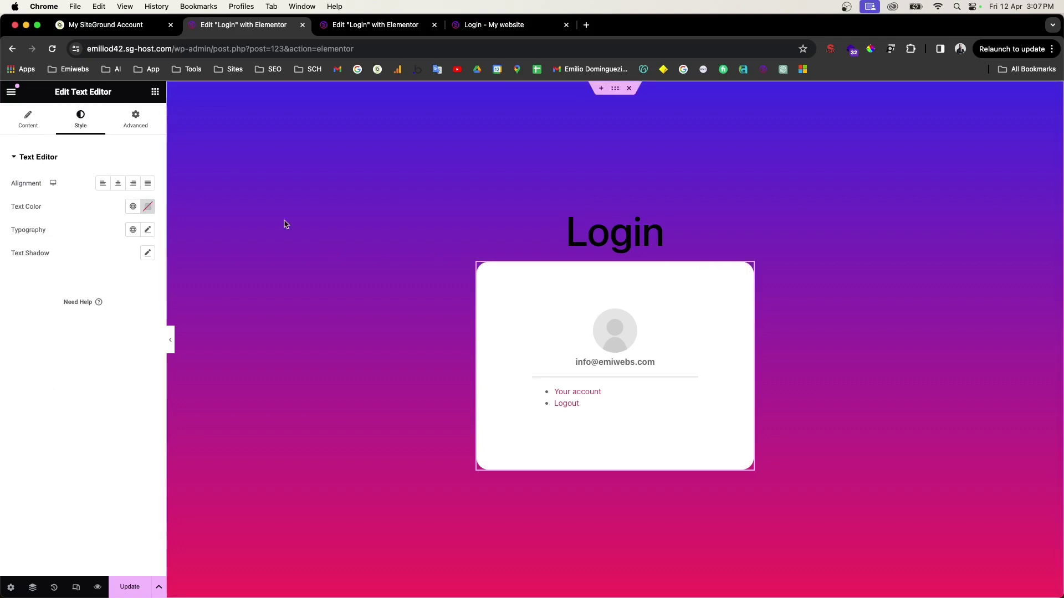
click(148, 254)
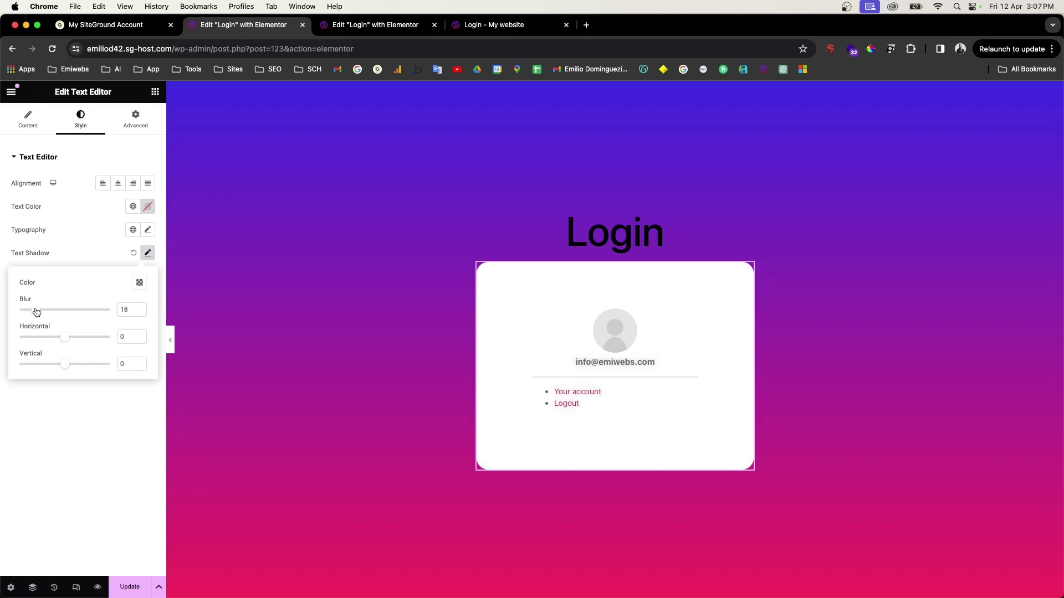
click(139, 282)
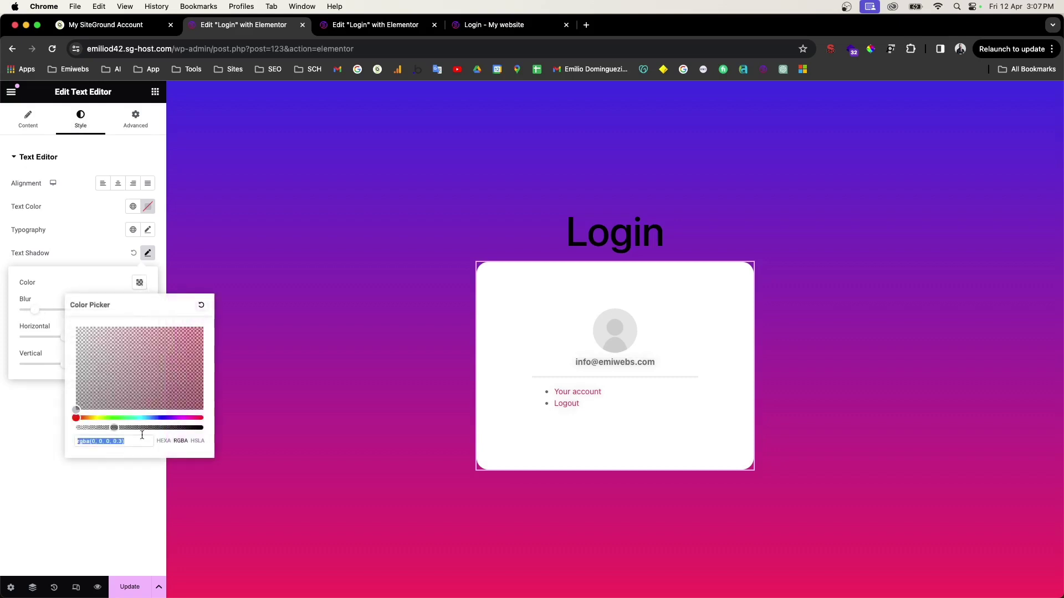
mouse_move(114, 428)
mouse_down()
mouse_move(179, 428)
mouse_move(101, 428)
mouse_up()
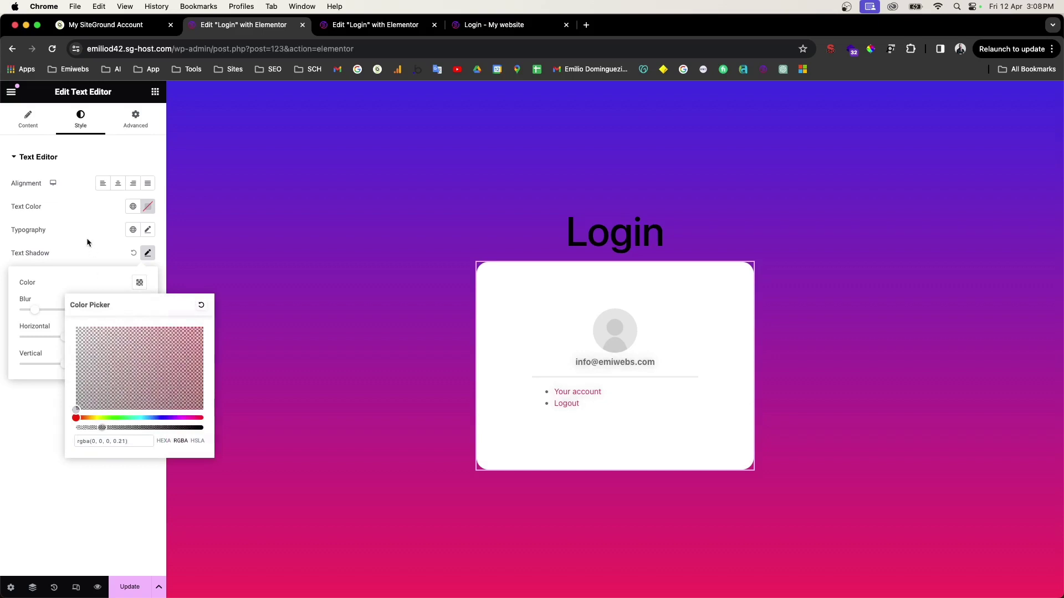
click(87, 242)
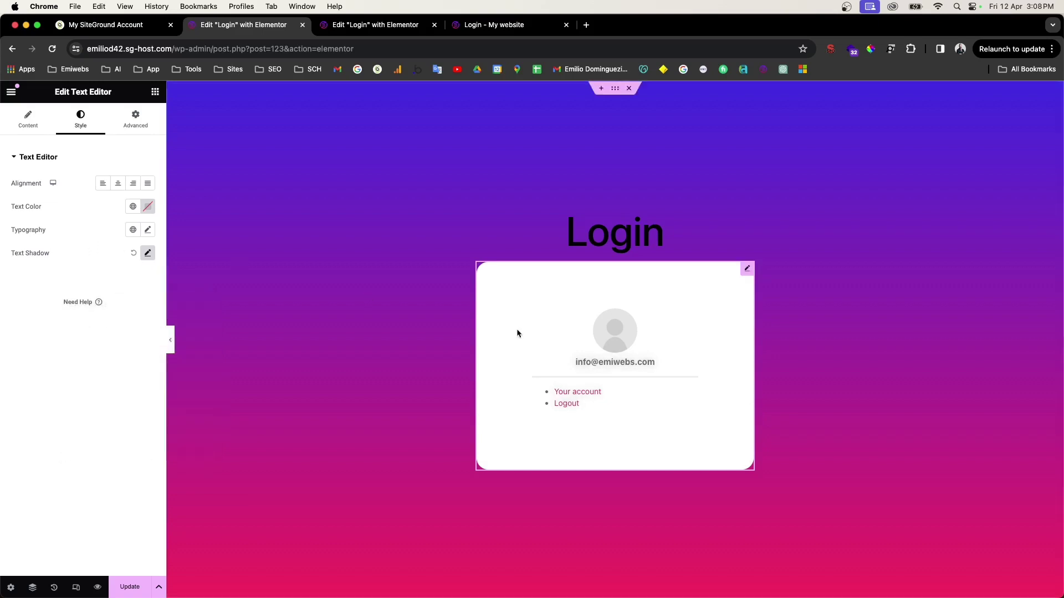
- Set the Login heading's text colour to white (#FFFFFF)
click(586, 248)
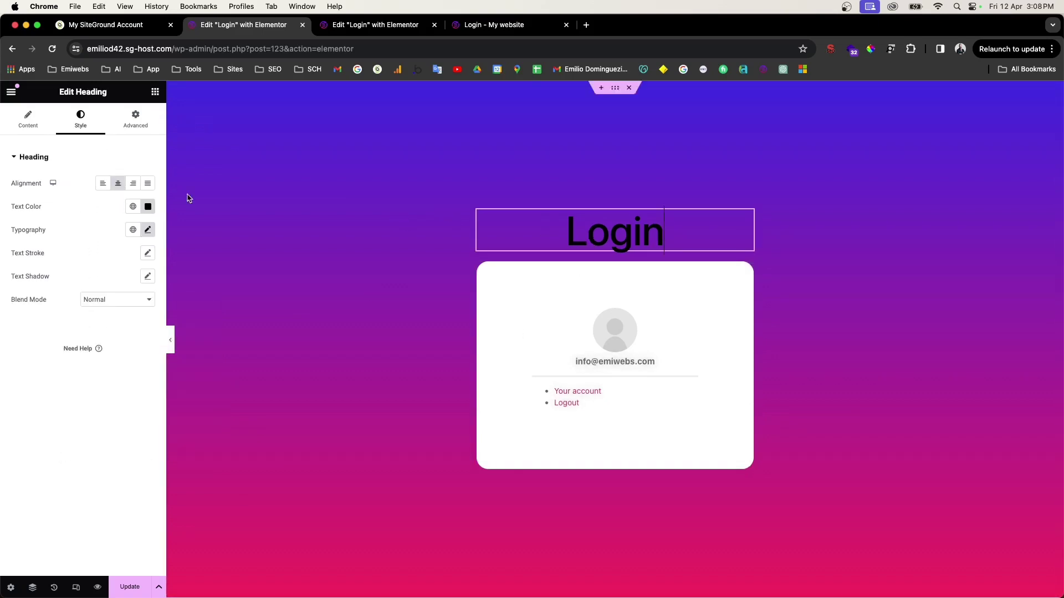
click(148, 207)
click(138, 270)
drag(138, 271, 84, 252)
click(60, 238)
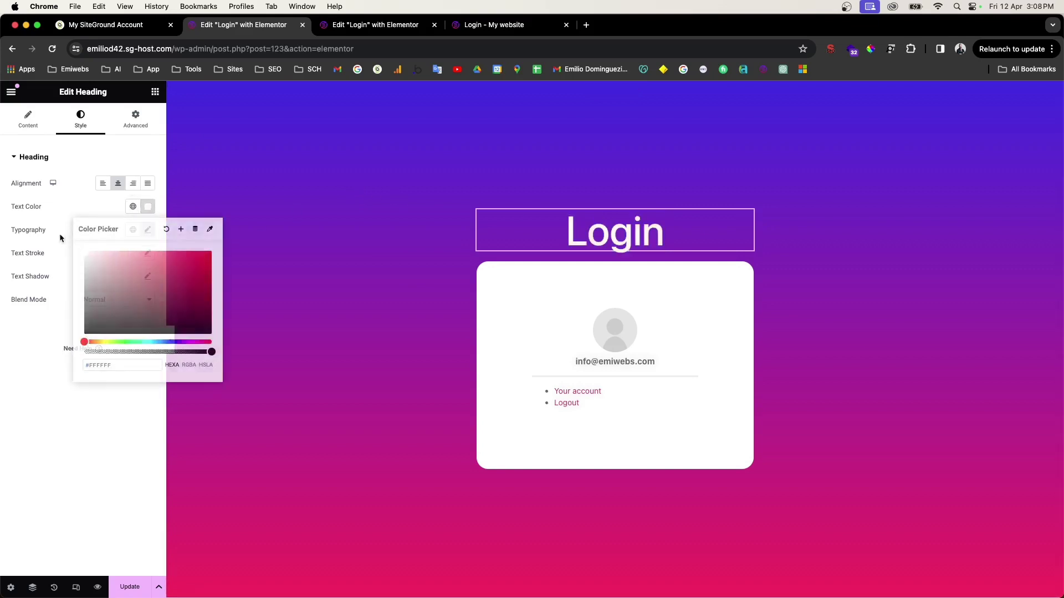
- Insert the full Emiwebs logo (Emiwebs-Logo-20242-2.png) from the media library on a new line above the shortcode in the login form widget
click(155, 92)
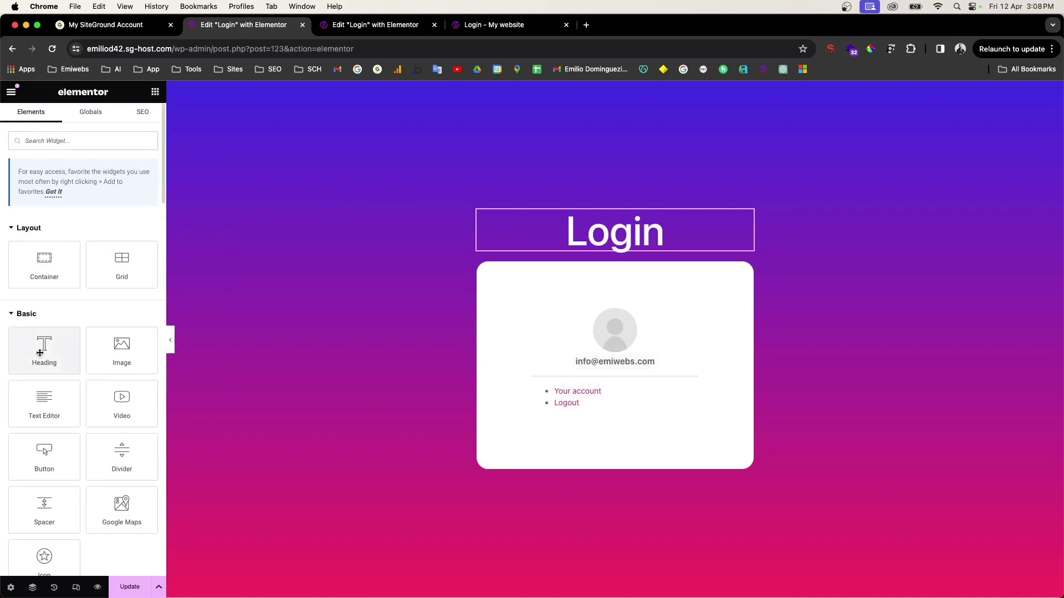
drag(40, 353, 576, 332)
click(637, 317)
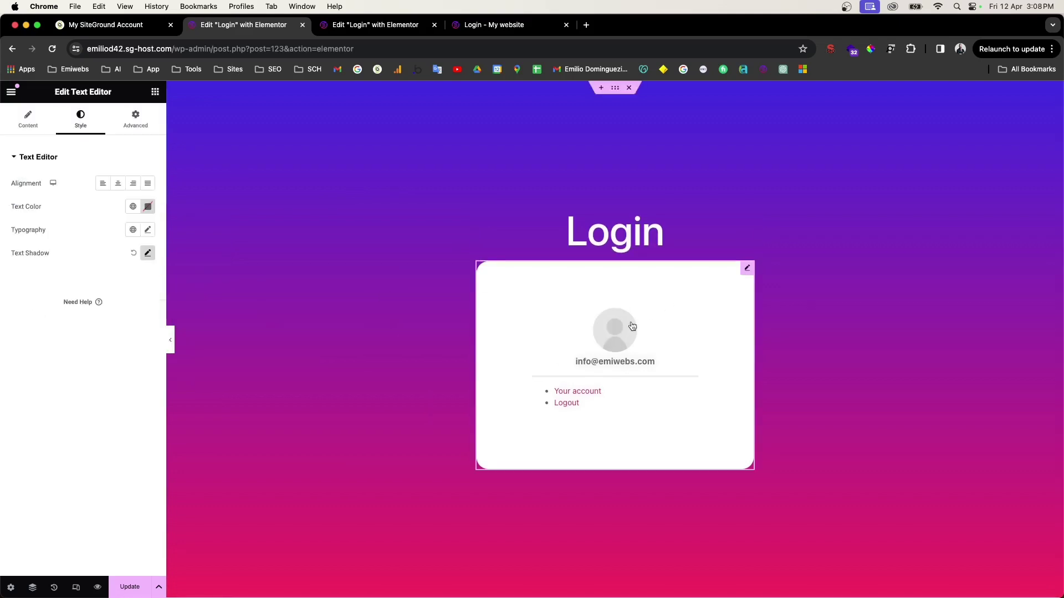
drag(747, 314, 31, 129)
click(29, 125)
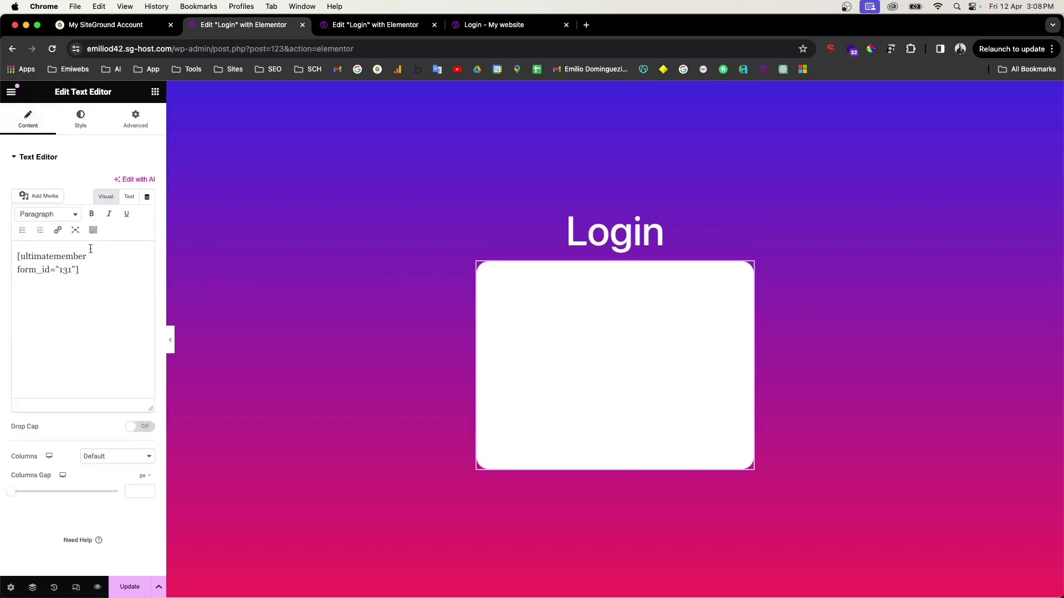
click(17, 256)
key(Return)
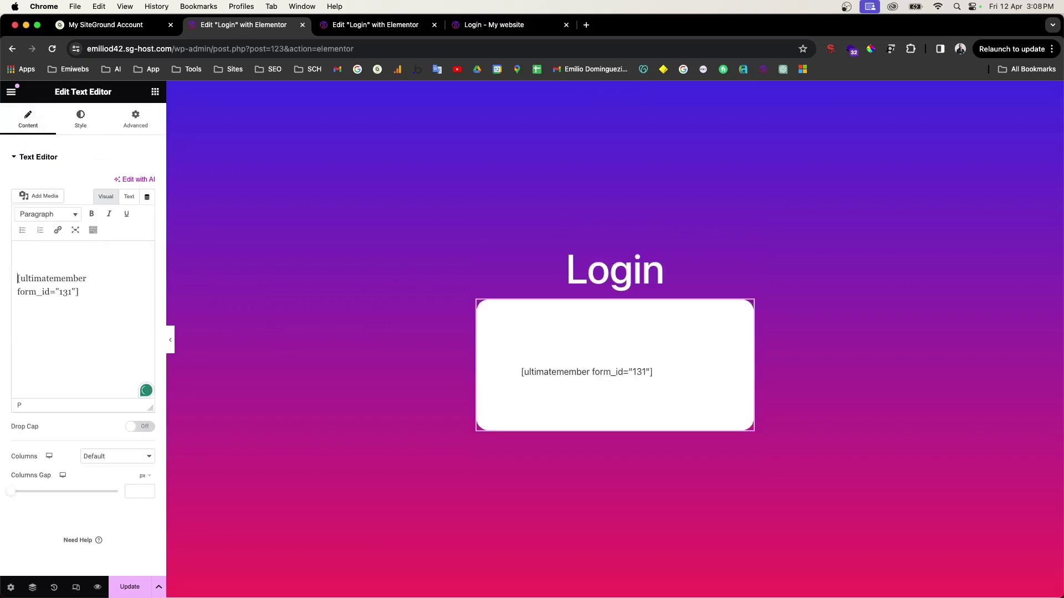
click(42, 201)
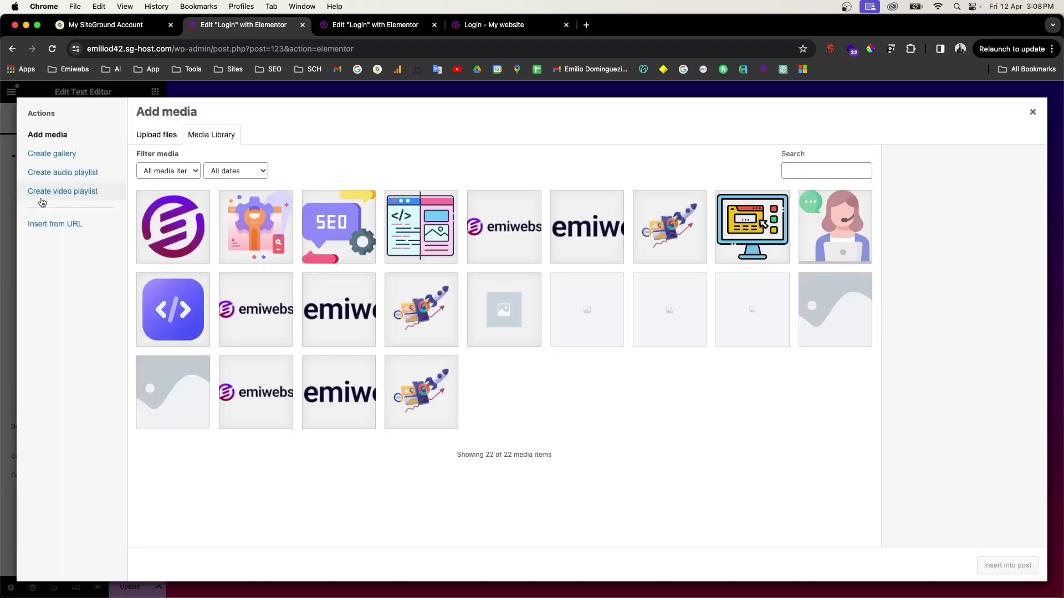
click(525, 232)
click(599, 230)
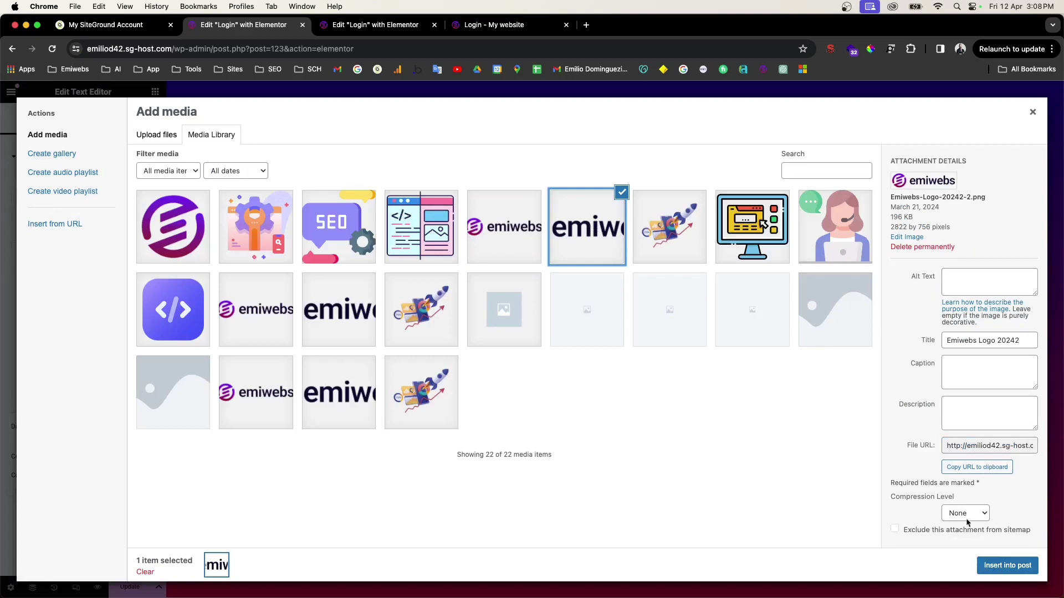
click(1007, 566)
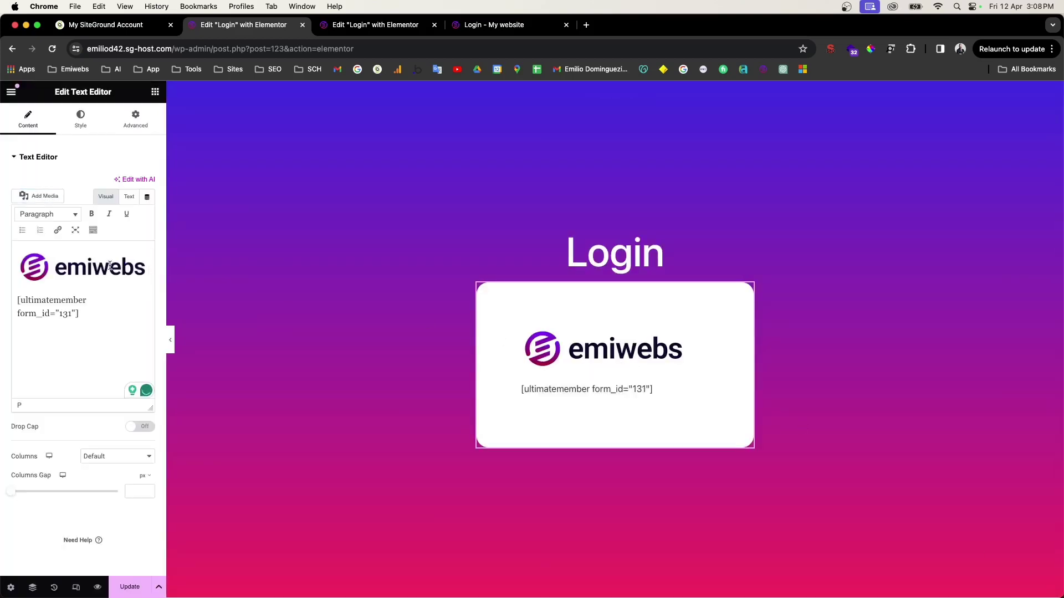
- Shrink the logo inside the login form text to about three quarters of its width and centre it
click(137, 275)
drag(150, 285, 113, 276)
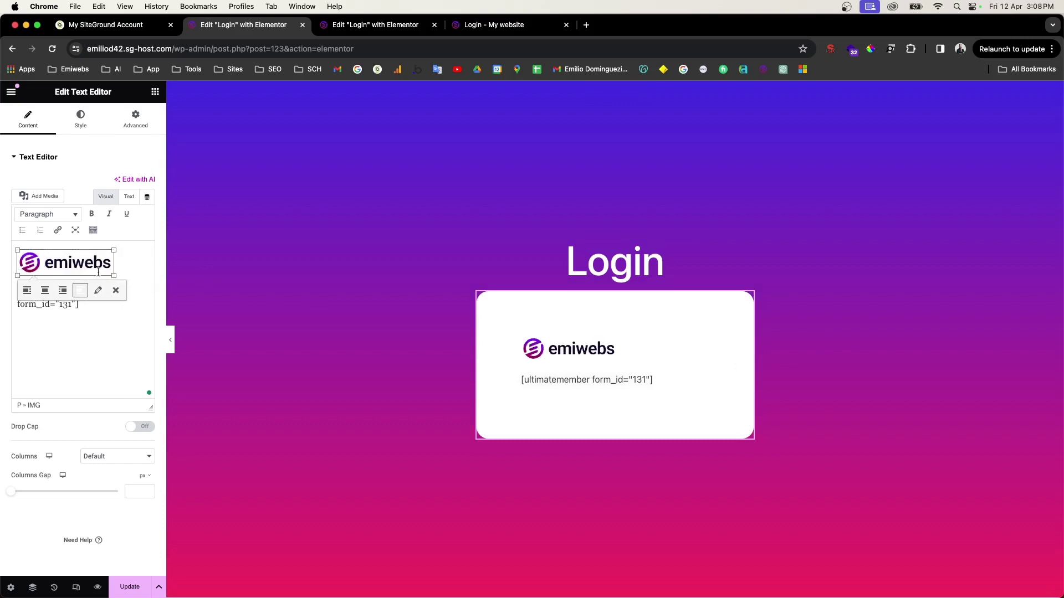
click(44, 291)
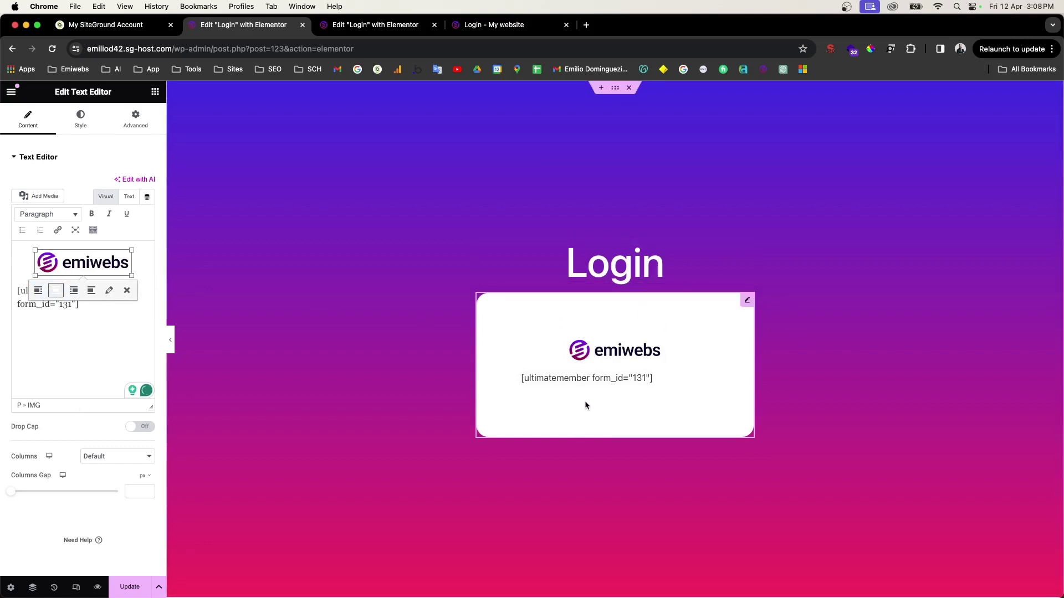
- Compare the layout with the finished login design and reload the Login page preview to check the result
click(399, 33)
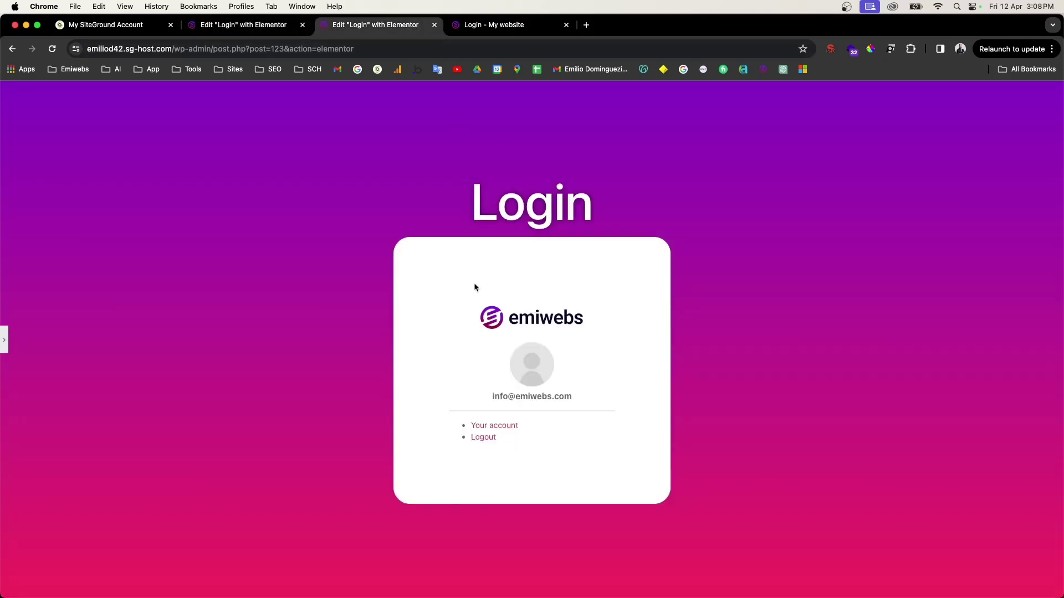
click(253, 35)
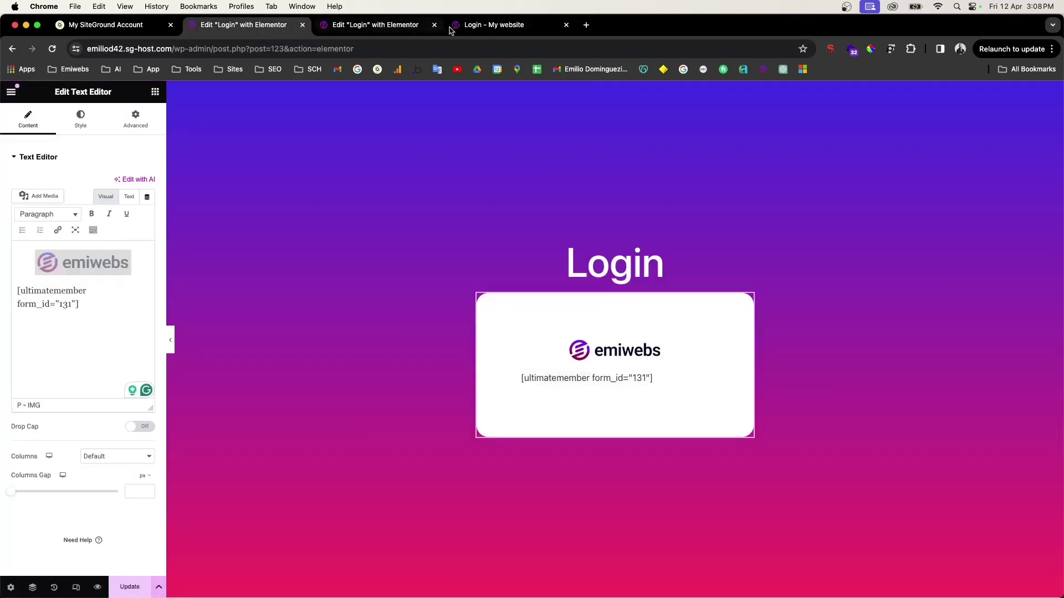
click(487, 27)
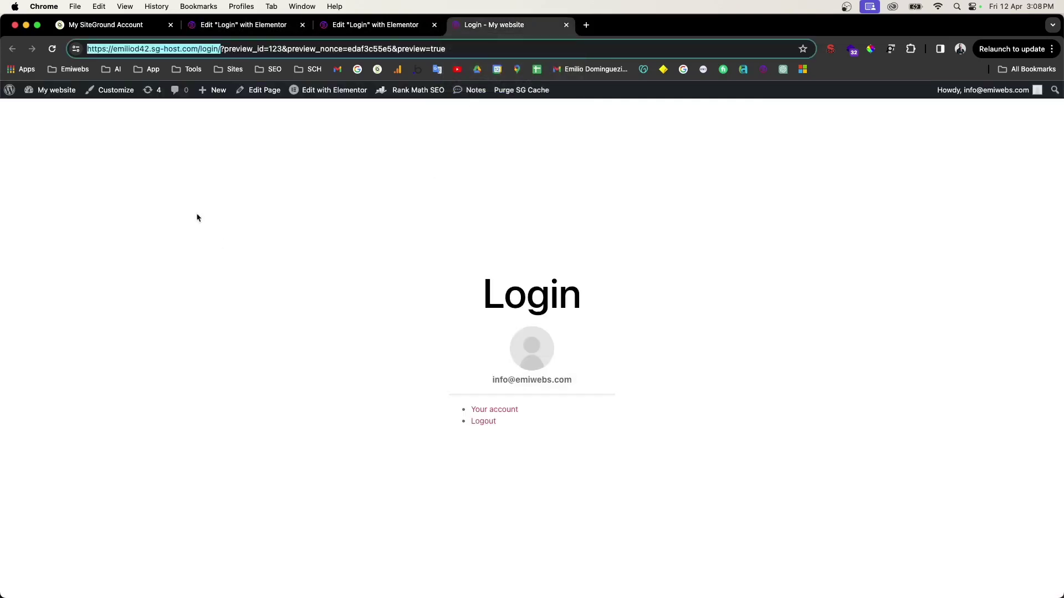
click(52, 50)
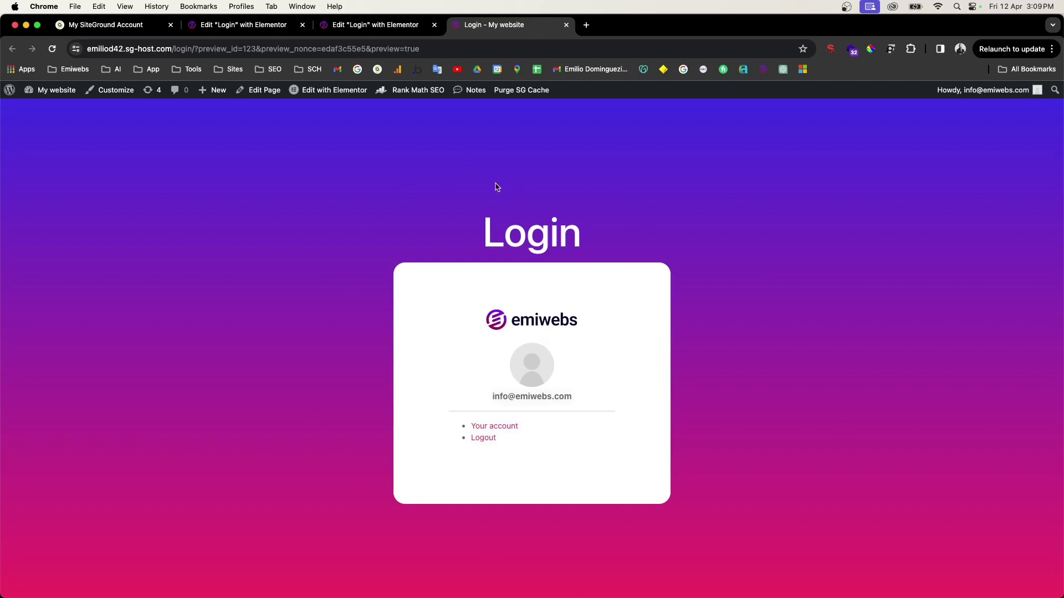
- Return to the Login page being edited and change the main container's background type to Video
click(273, 23)
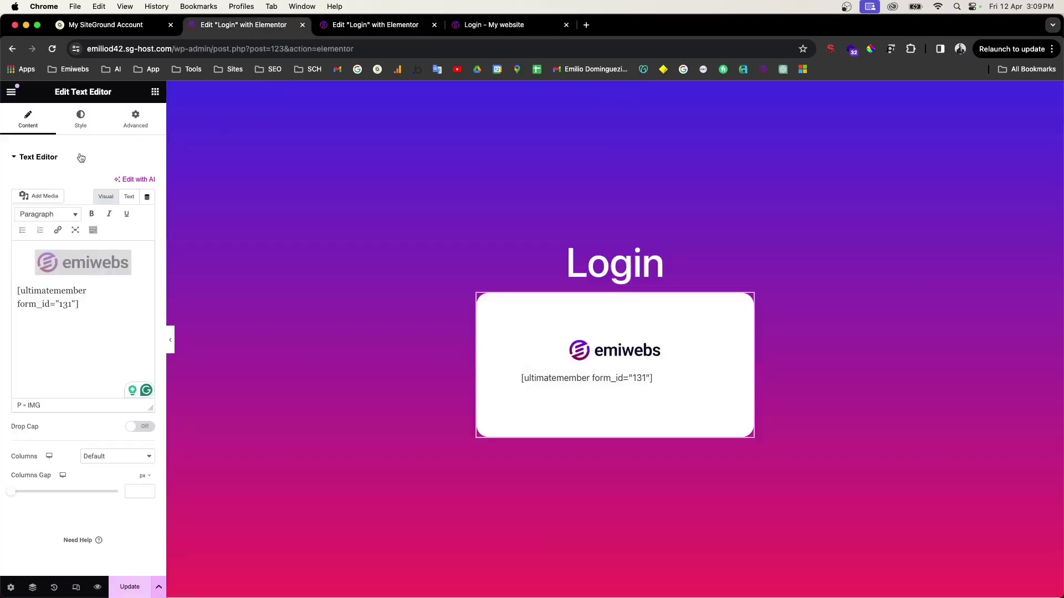
click(614, 89)
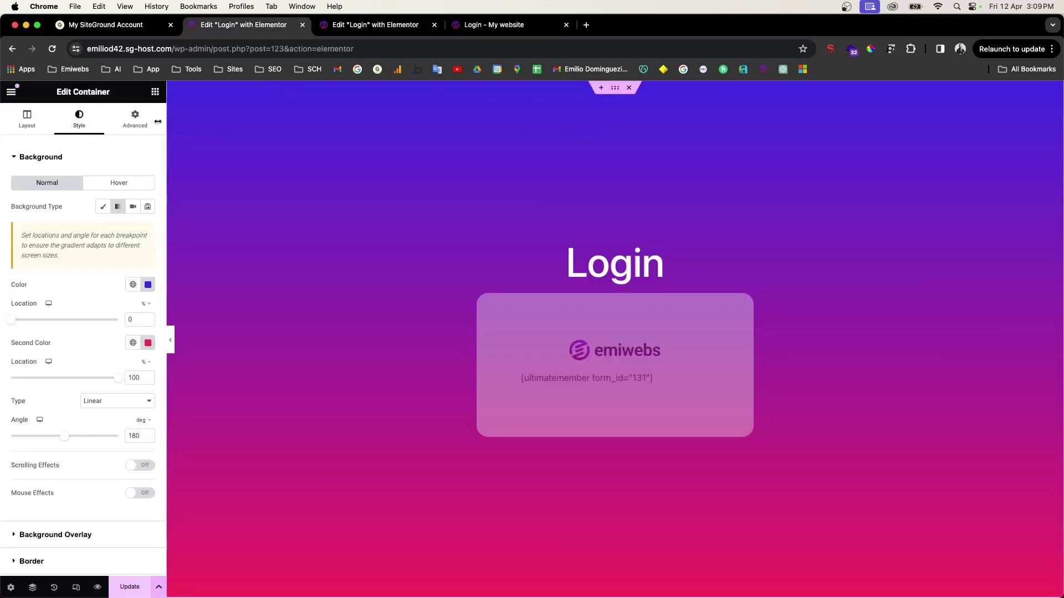
click(133, 208)
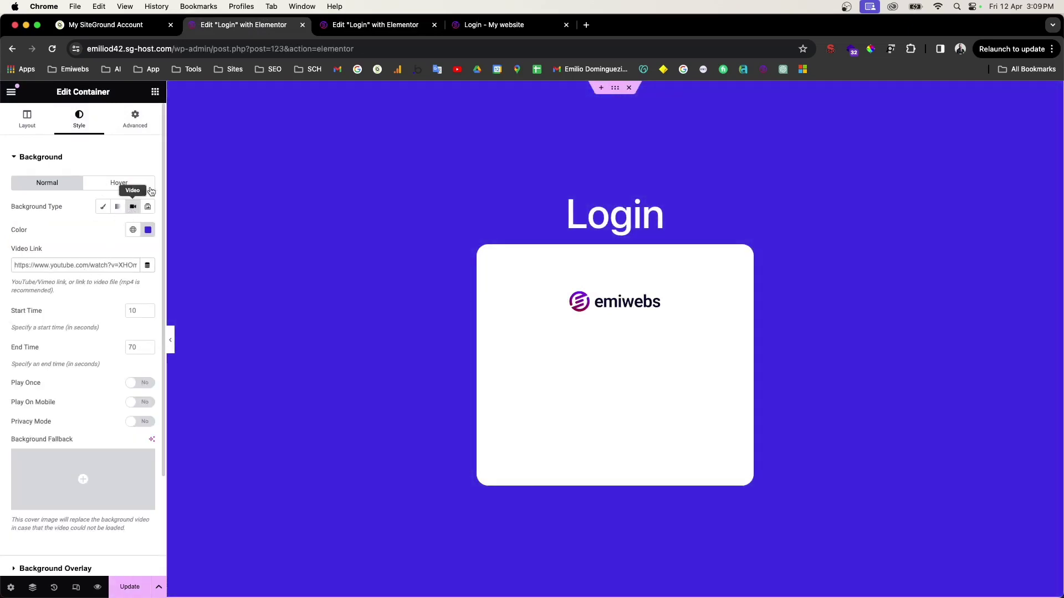
- In the finished design's editor, switch the container background to Video and hide the editing panel to view it full width
click(393, 31)
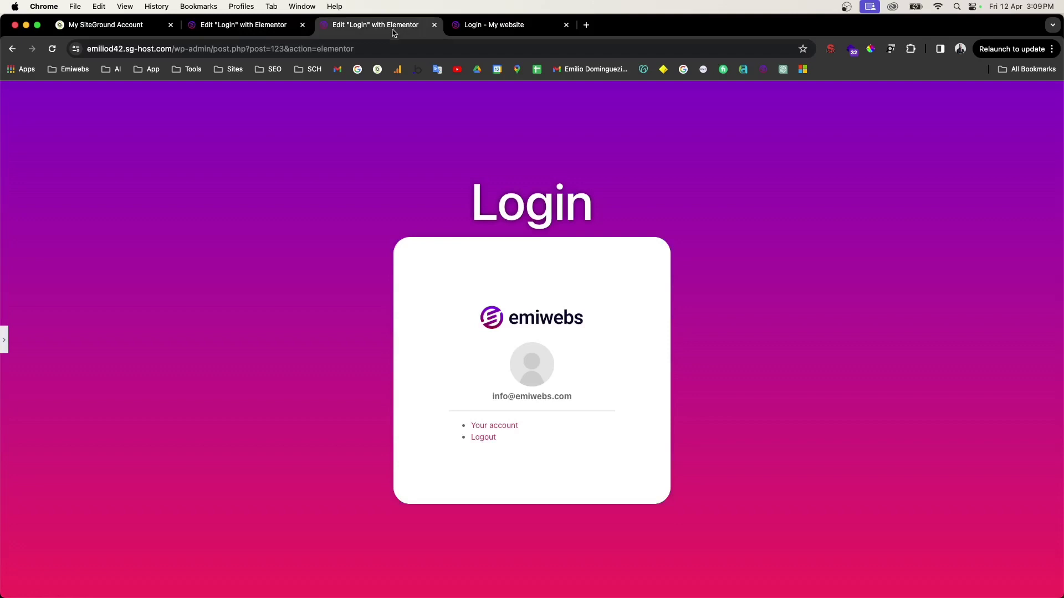
click(4, 339)
click(131, 205)
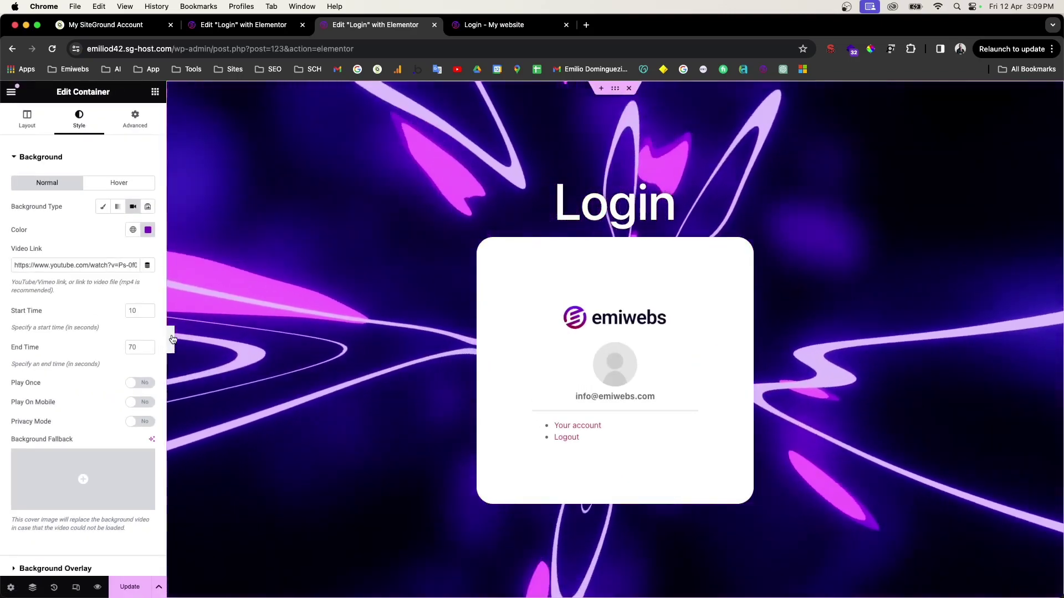
click(171, 339)
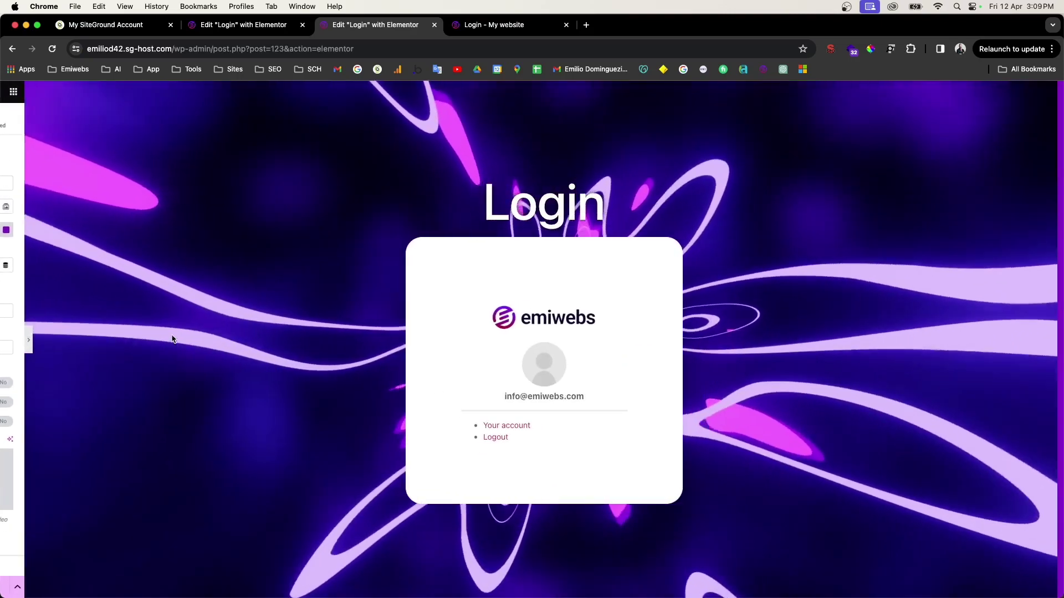